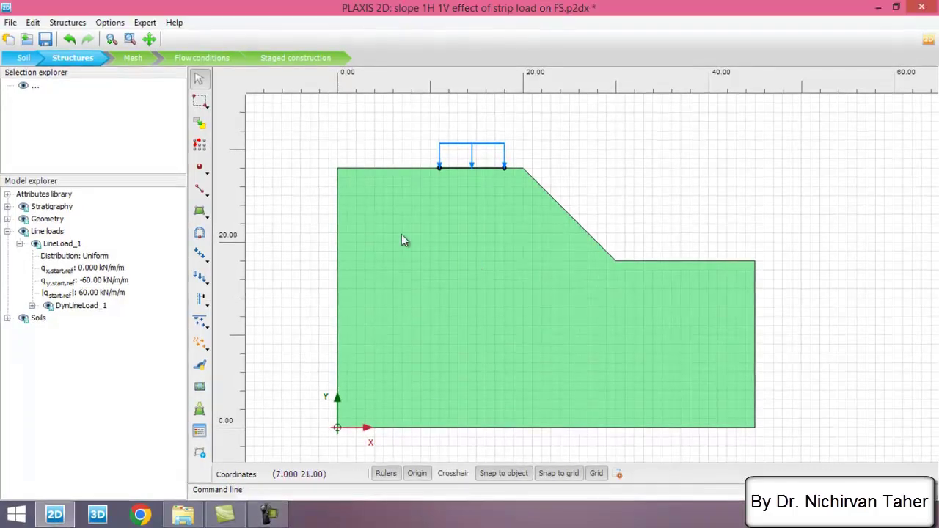
# Select and deselect the slope's soil body while zooming in and out on the model
pyautogui.click(379, 243)
pyautogui.press('Escape')
pyautogui.scroll(-2, 354, 252)
pyautogui.scroll(1, 394, 426)
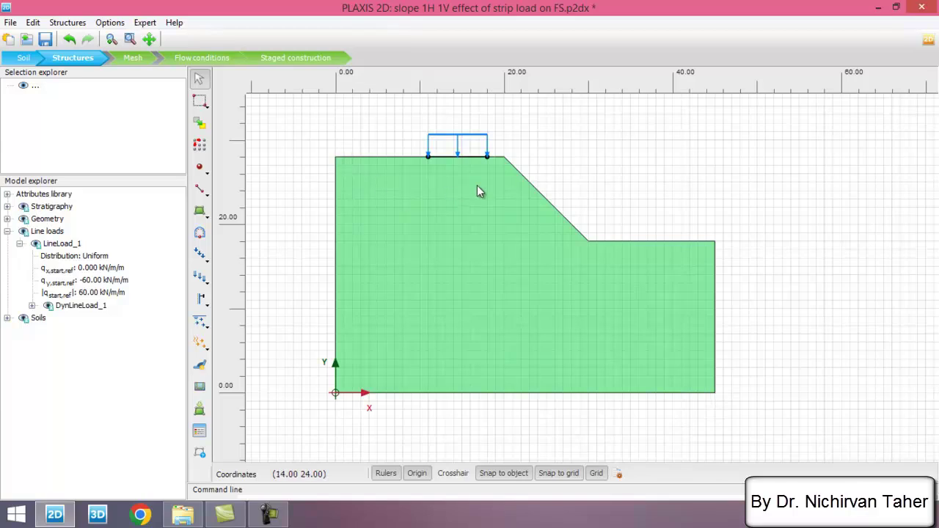
pyautogui.scroll(3, 529, 180)
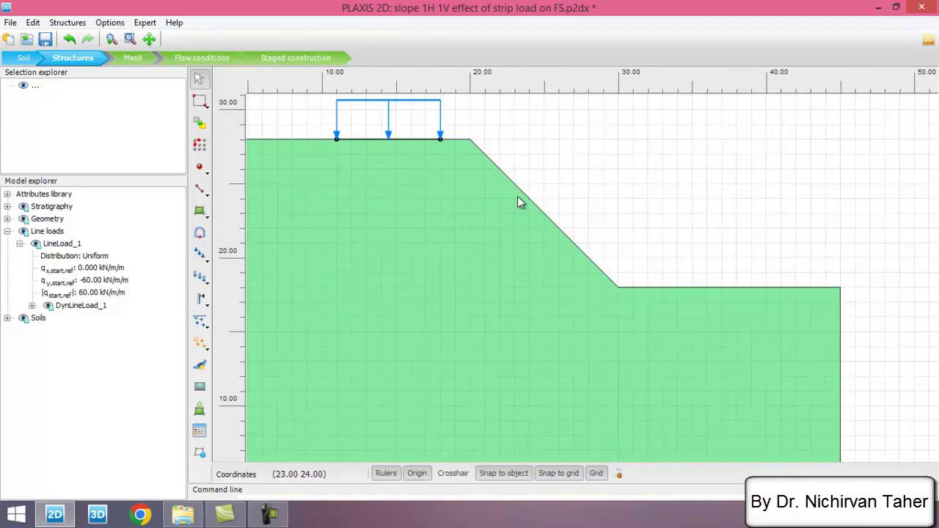
pyautogui.scroll(-3, 596, 258)
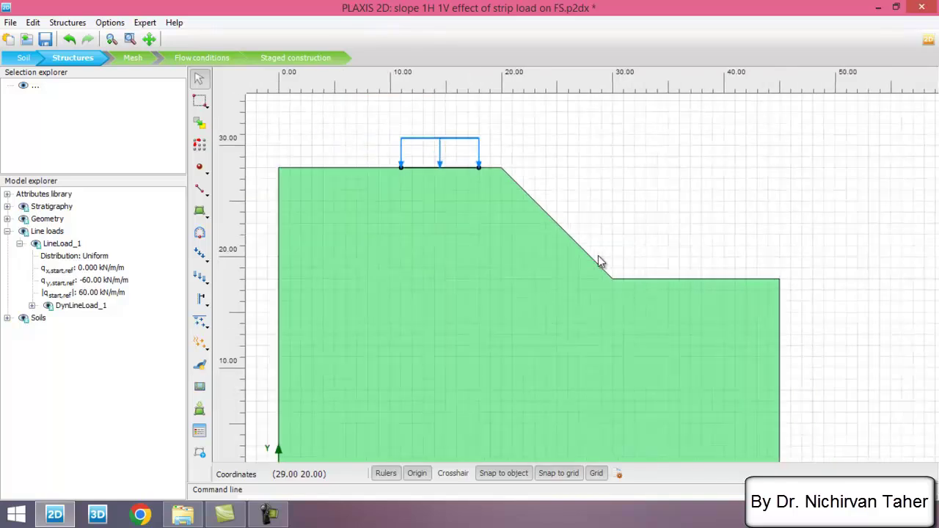
pyautogui.scroll(2, 487, 178)
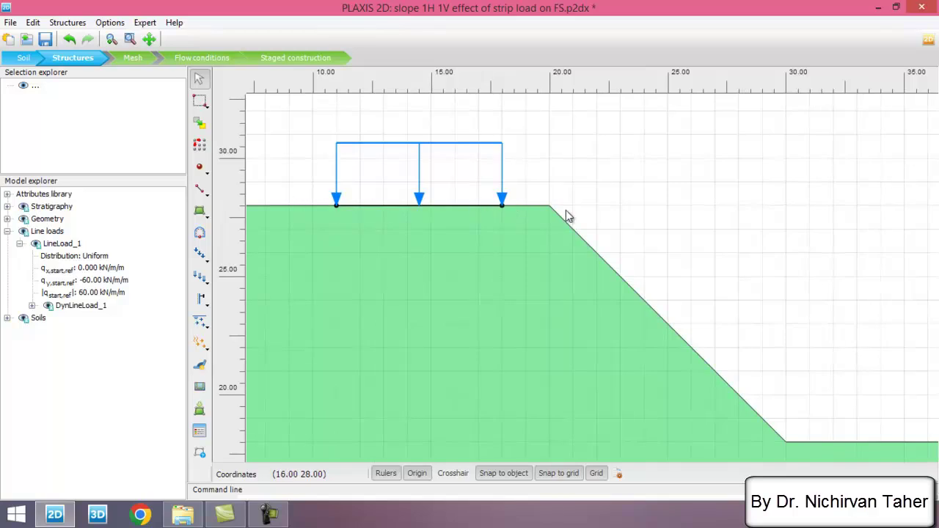
pyautogui.scroll(-6, 473, 201)
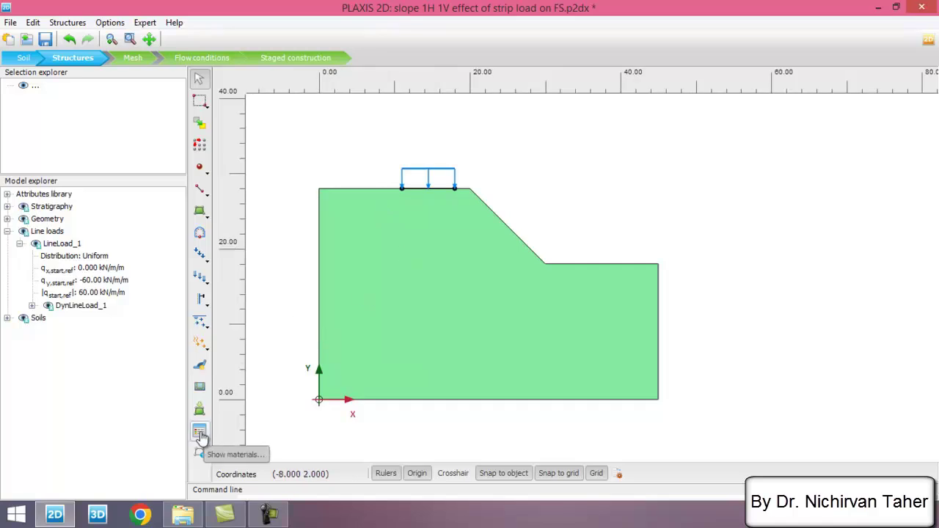
# Review the Soil material's model, stiffness, strength and groundwater parameters, then check the strip load coordinates
pyautogui.click(199, 433)
pyautogui.click(408, 172)
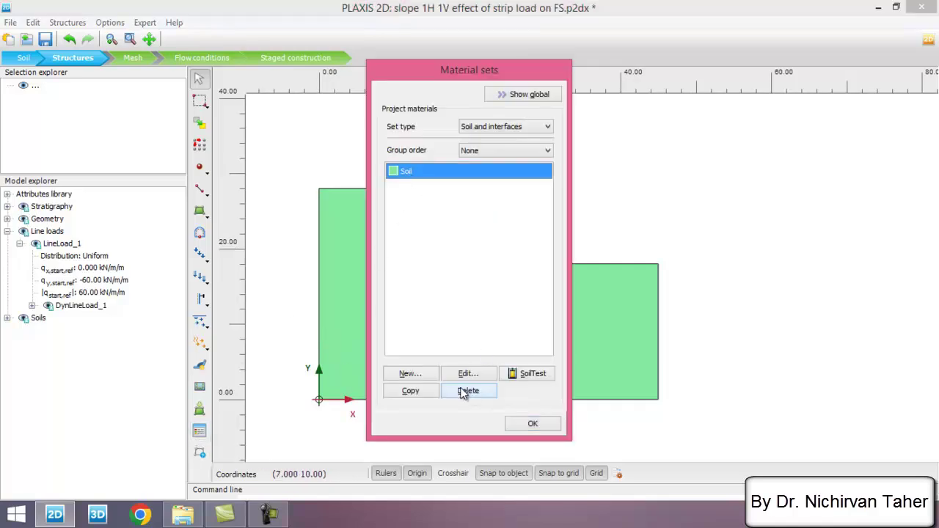
pyautogui.click(468, 374)
pyautogui.moveTo(233, 21); pyautogui.dragTo(375, 26)
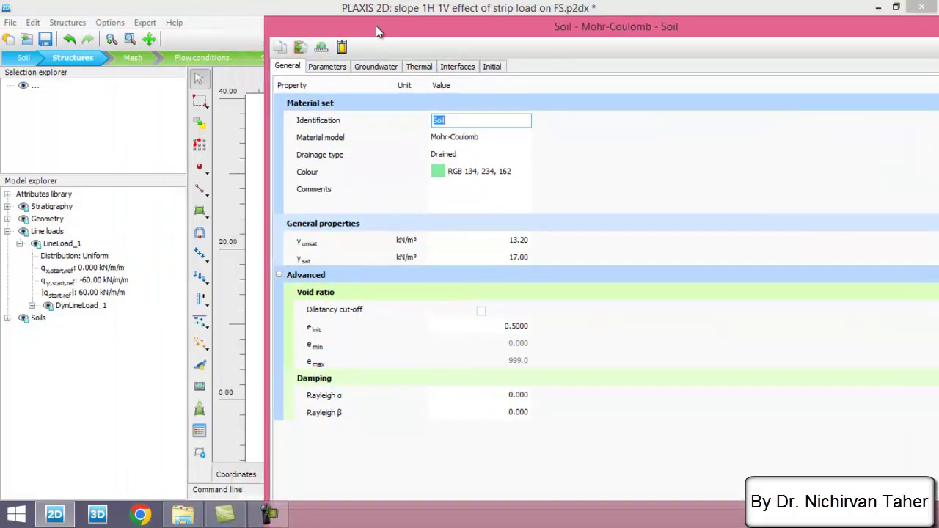
pyautogui.click(477, 139)
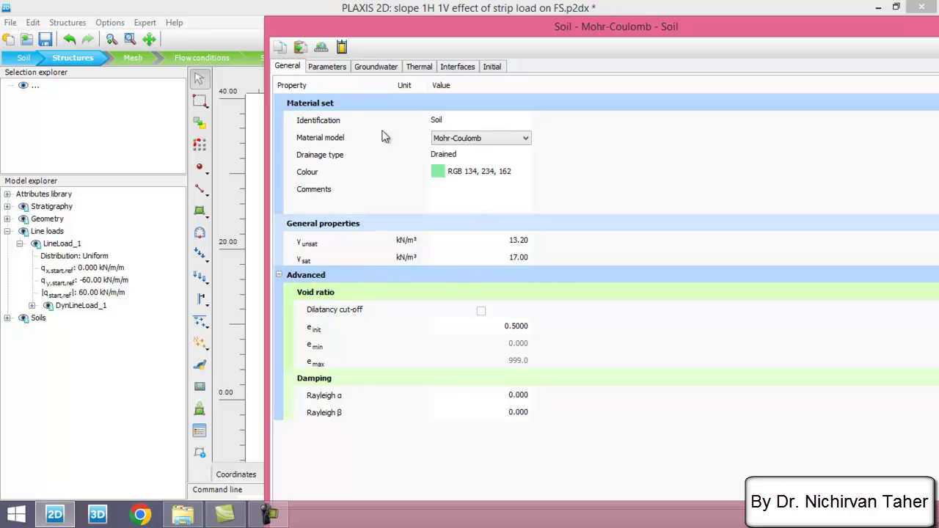
pyautogui.click(340, 68)
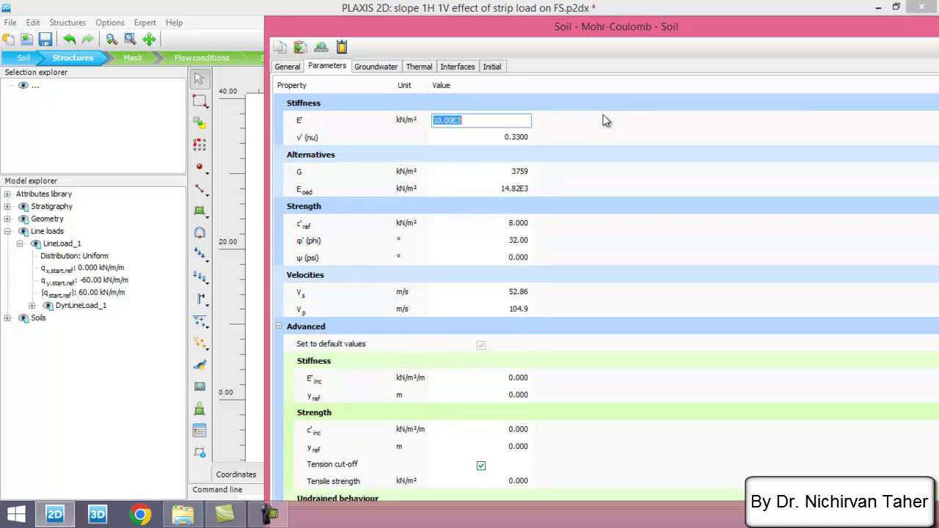
pyautogui.click(376, 66)
pyautogui.moveTo(467, 27); pyautogui.dragTo(278, 31)
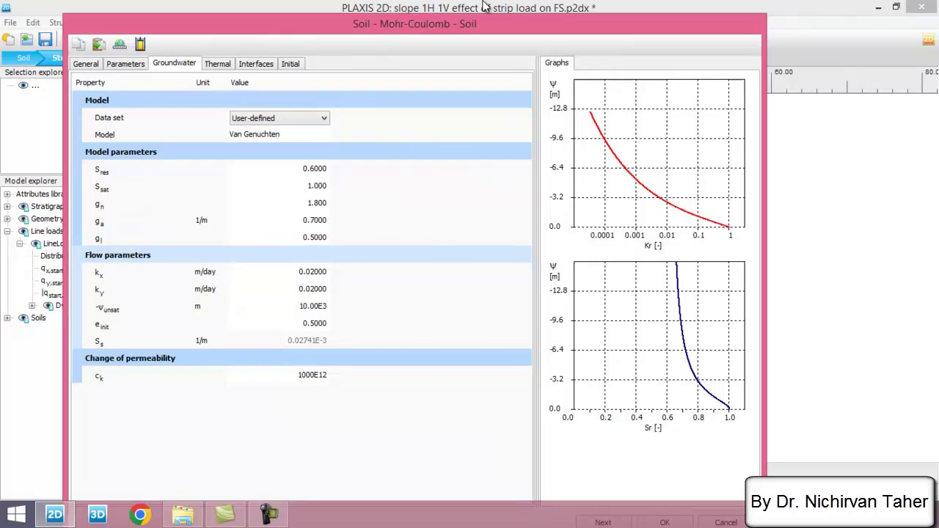
pyautogui.doubleClick(489, 32)
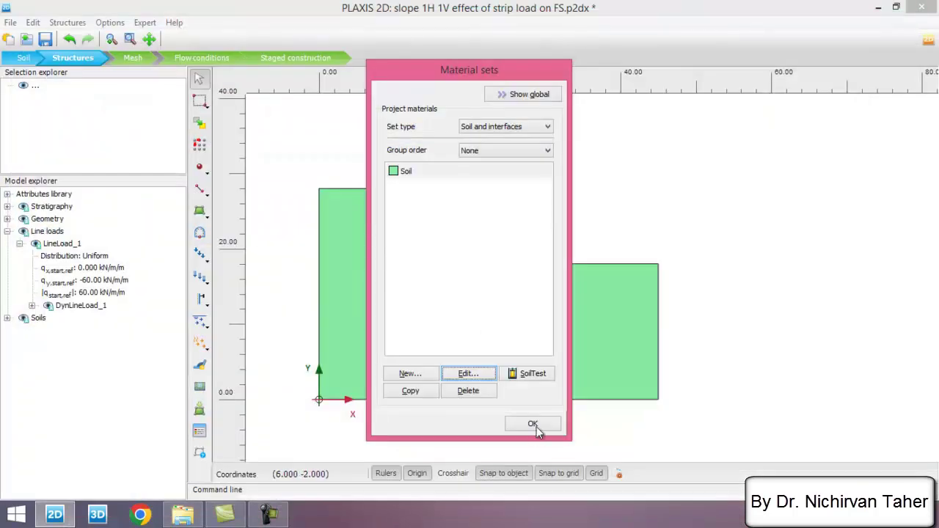
pyautogui.click(533, 424)
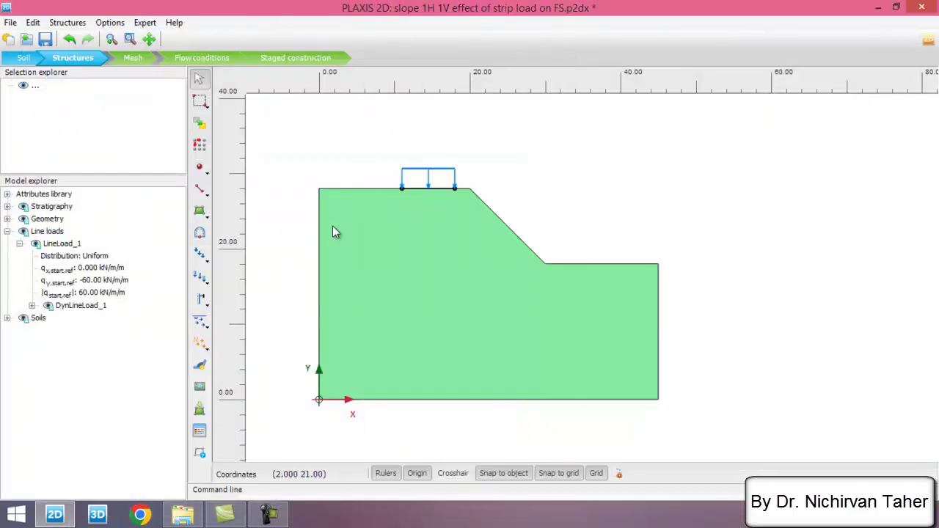
pyautogui.click(433, 180)
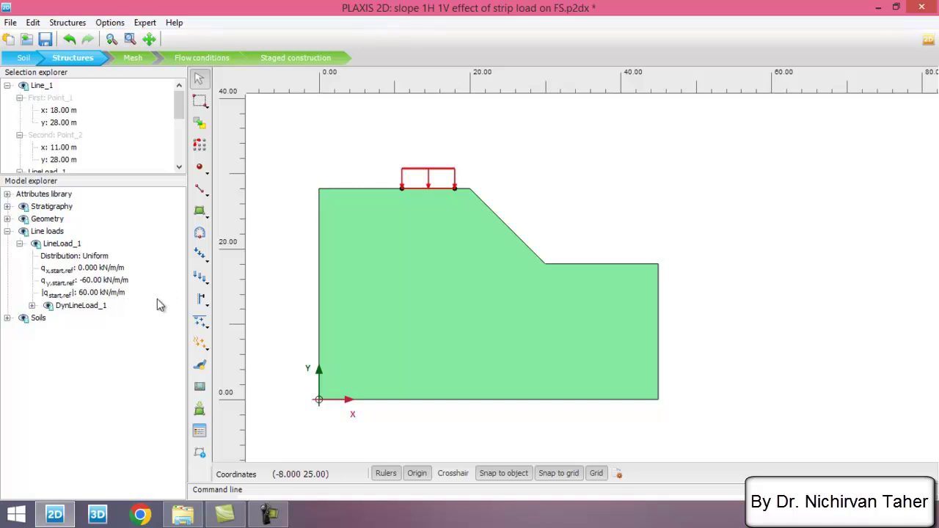
pyautogui.click(369, 143)
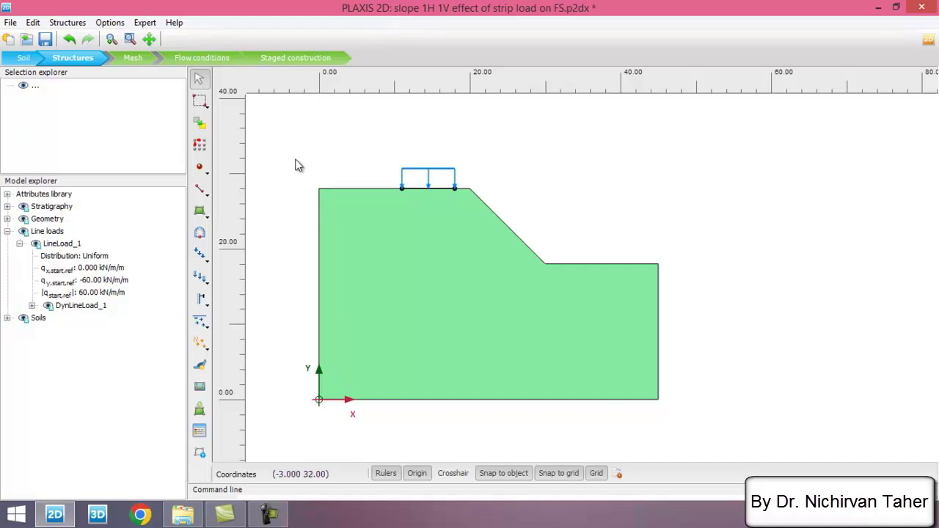
# Generate the mesh with Fine element distribution and enhanced mesh refinements
pyautogui.click(132, 57)
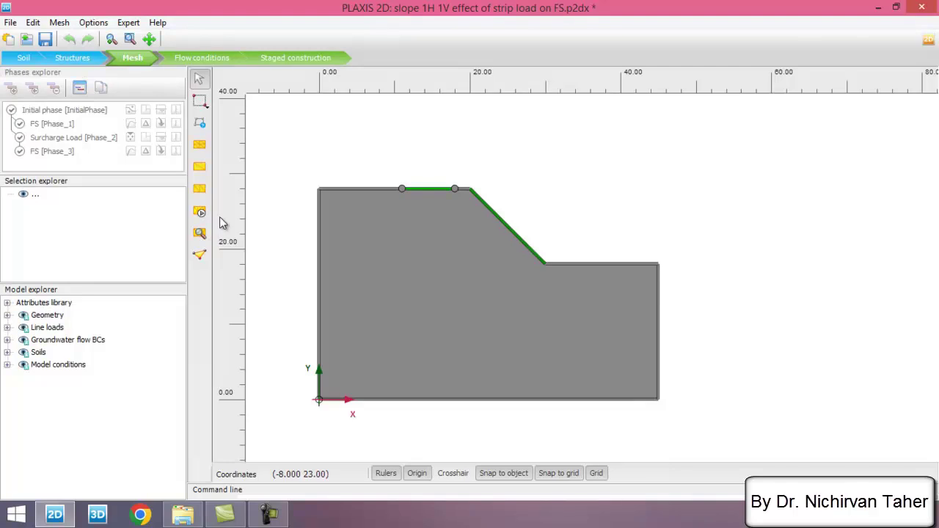
pyautogui.click(201, 212)
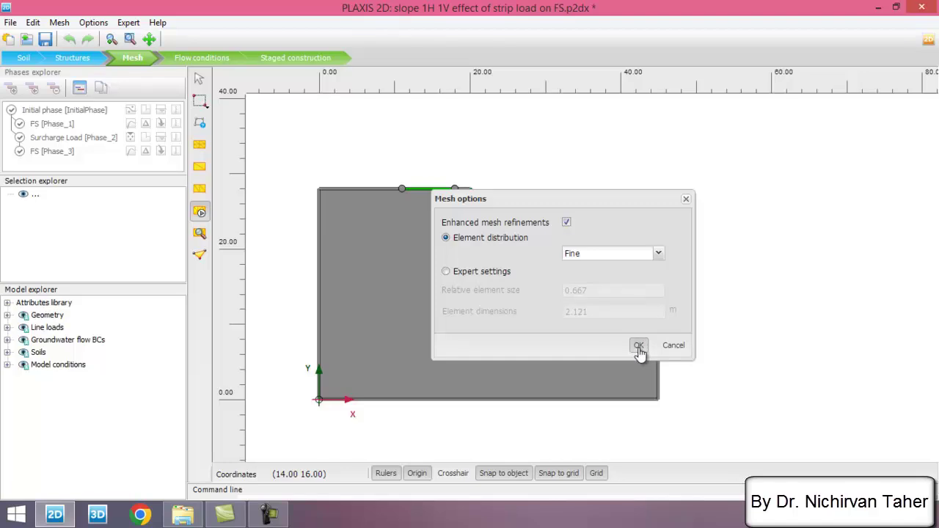
pyautogui.press('Return')
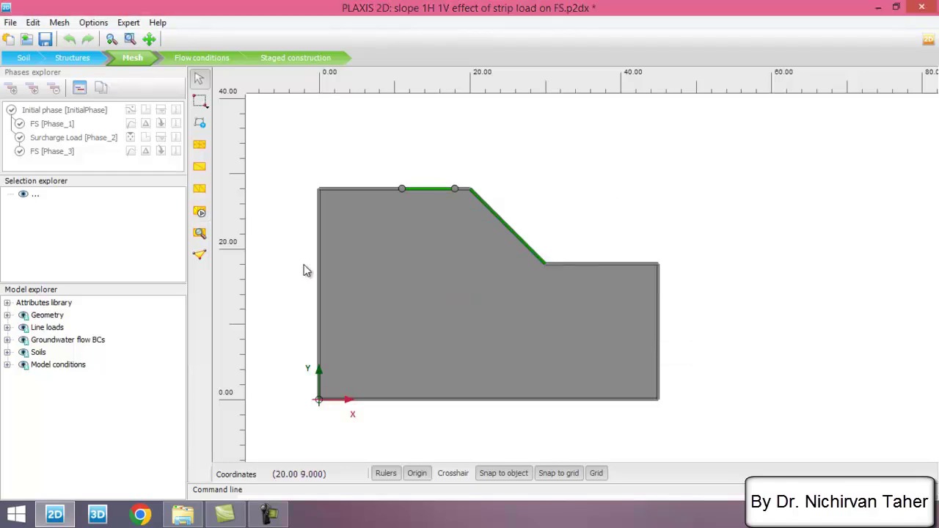
pyautogui.click(200, 235)
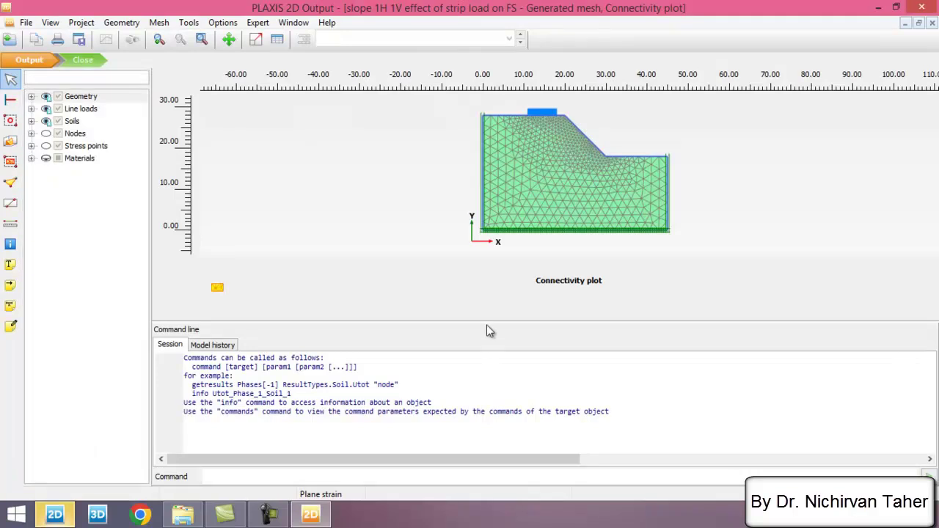
pyautogui.moveTo(491, 321); pyautogui.dragTo(462, 452)
pyautogui.moveTo(591, 245); pyautogui.dragTo(288, 263)
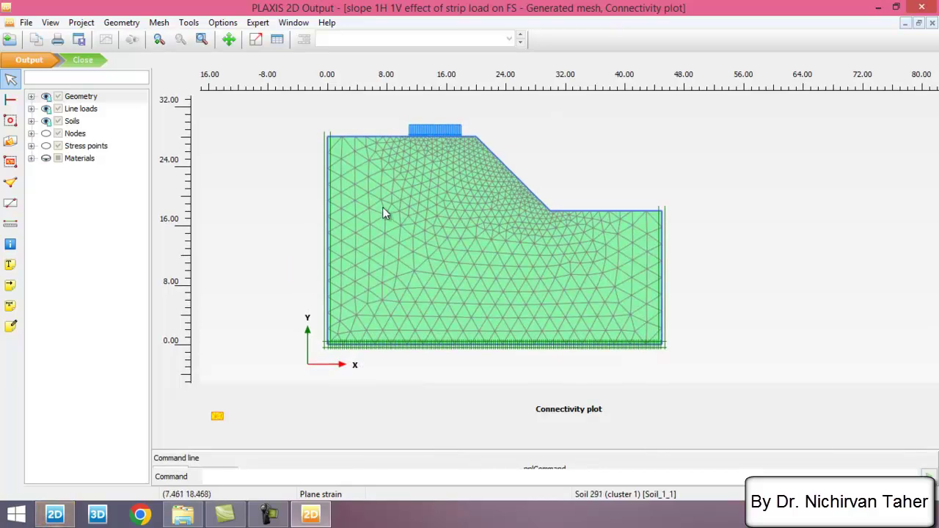
# Leave the mesh output and view the water level tools in Flow conditions, zooming around the slope
pyautogui.click(87, 60)
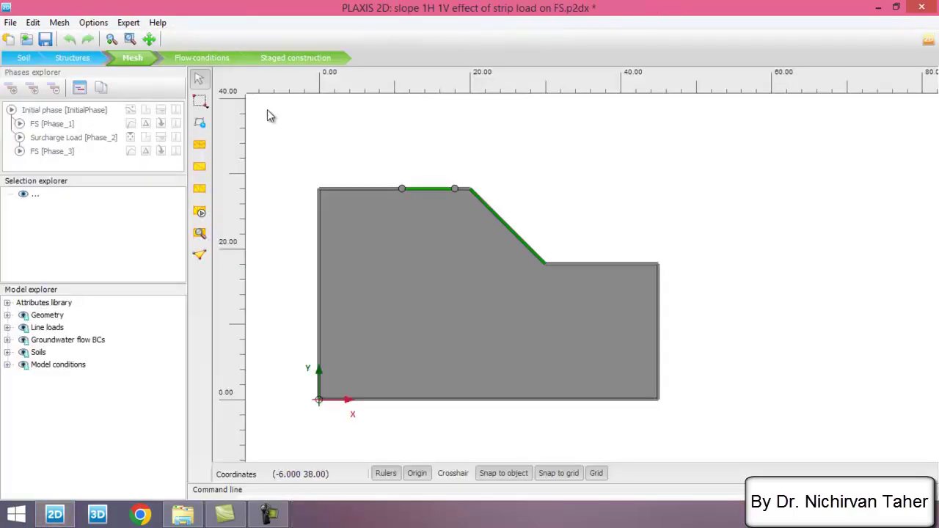
pyautogui.click(183, 60)
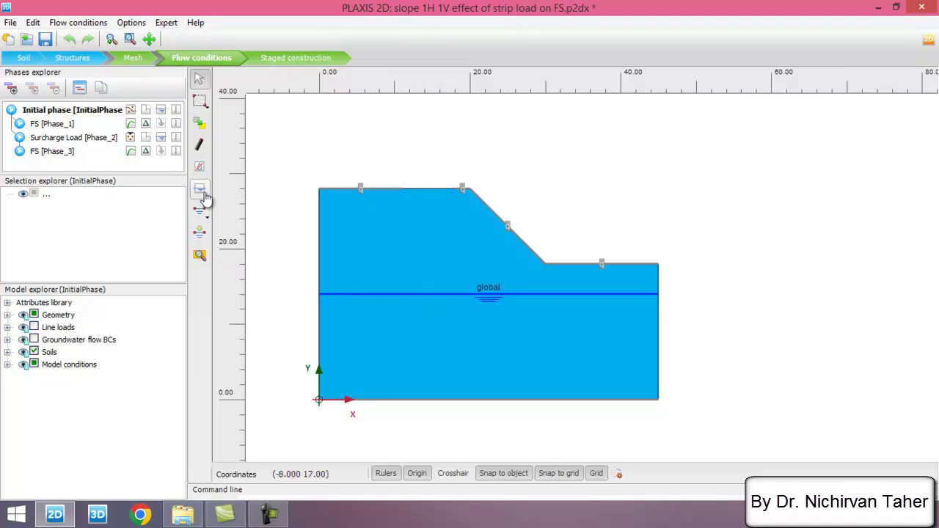
pyautogui.click(200, 213)
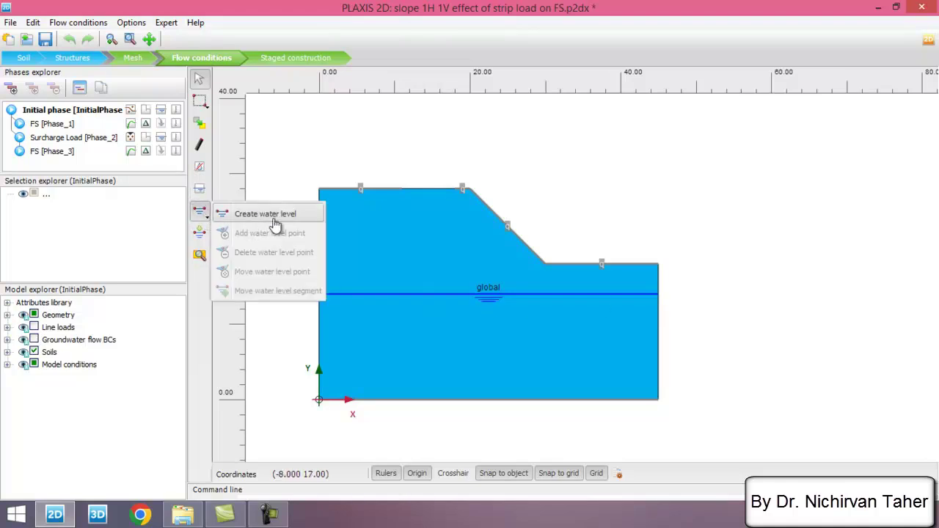
pyautogui.scroll(3, 521, 297)
pyautogui.scroll(2, 616, 298)
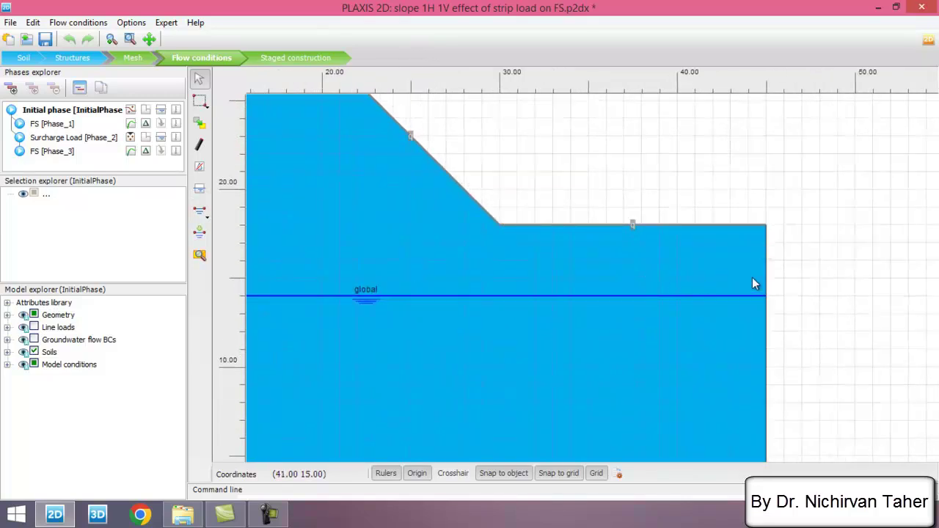
pyautogui.scroll(-2, 752, 277)
pyautogui.scroll(-1, 408, 299)
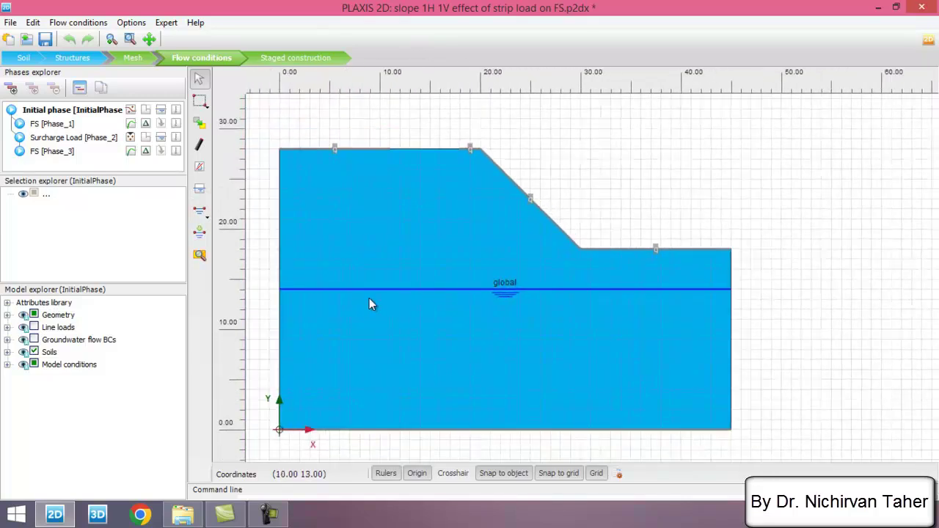
# In Staged construction, review the Initial, FS [Phase_1], Surcharge Load and FS [Phase_3] phases
pyautogui.click(306, 63)
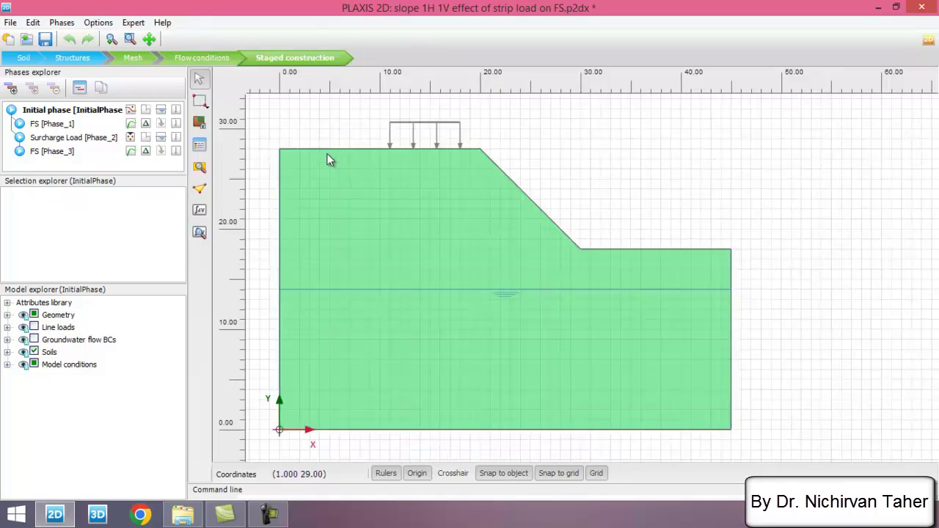
pyautogui.click(63, 126)
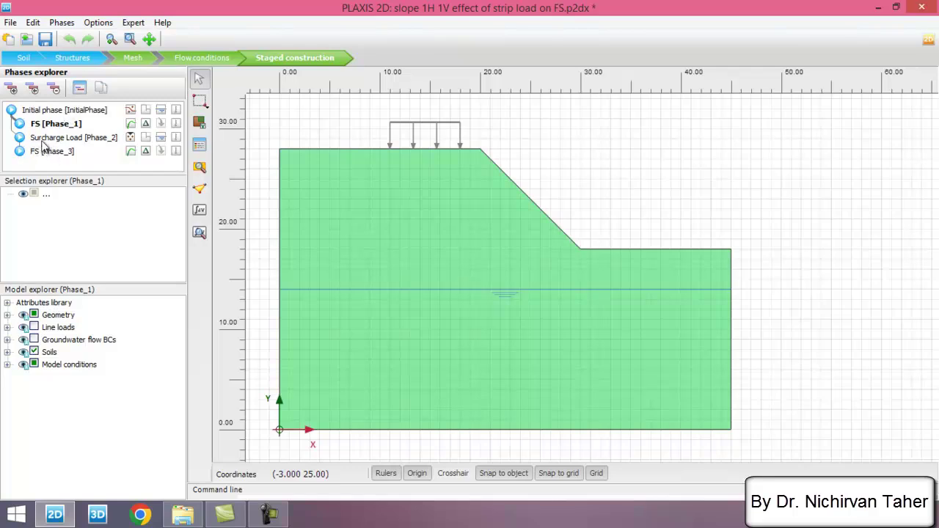
pyautogui.click(44, 140)
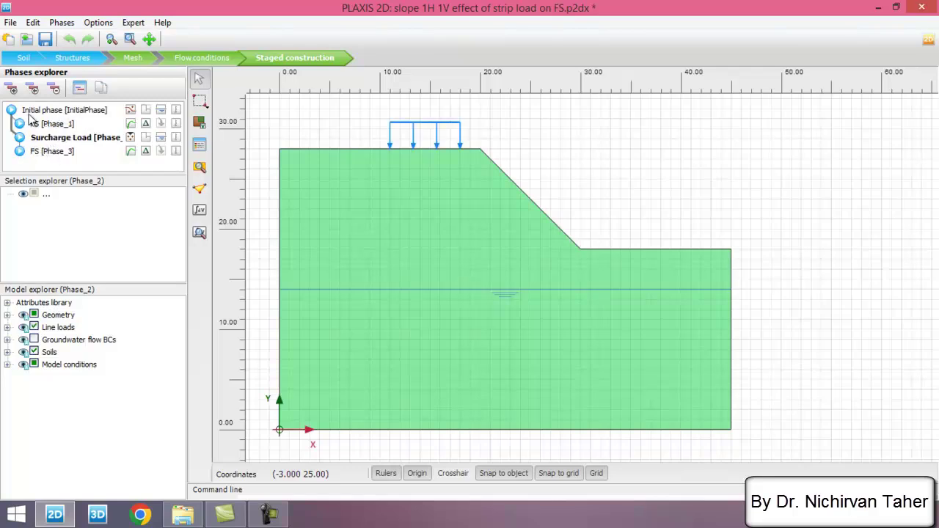
pyautogui.click(53, 154)
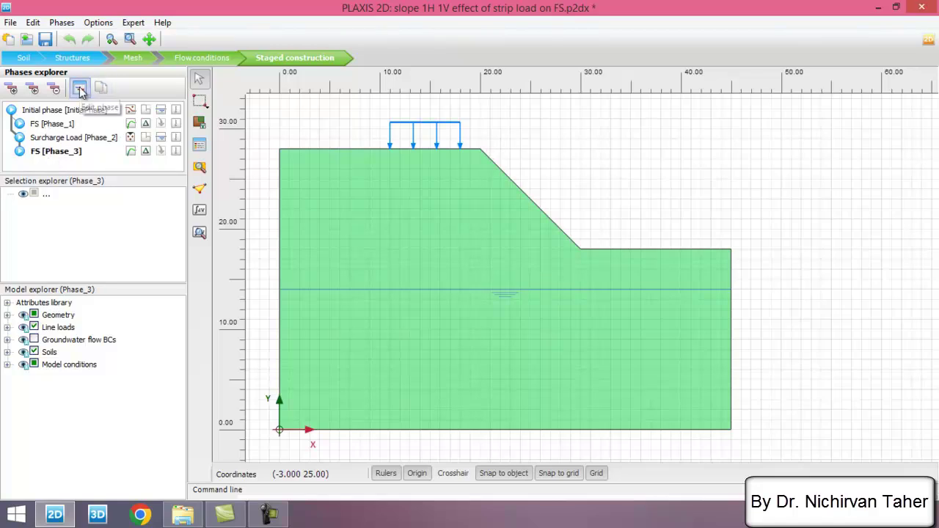
pyautogui.click(51, 111)
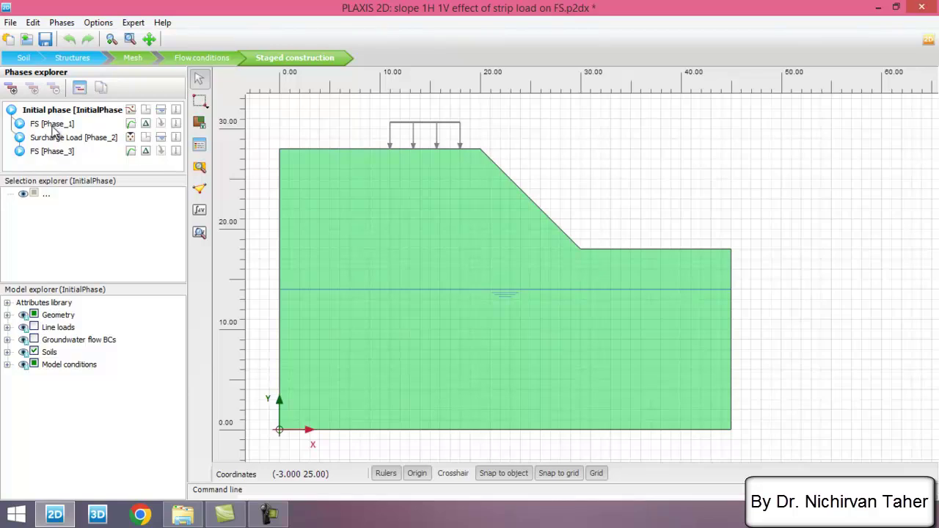
pyautogui.click(52, 125)
pyautogui.click(60, 110)
# Activate the strip line load in Surcharge Load [Phase_2], then select FS [Phase_3]
pyautogui.click(74, 143)
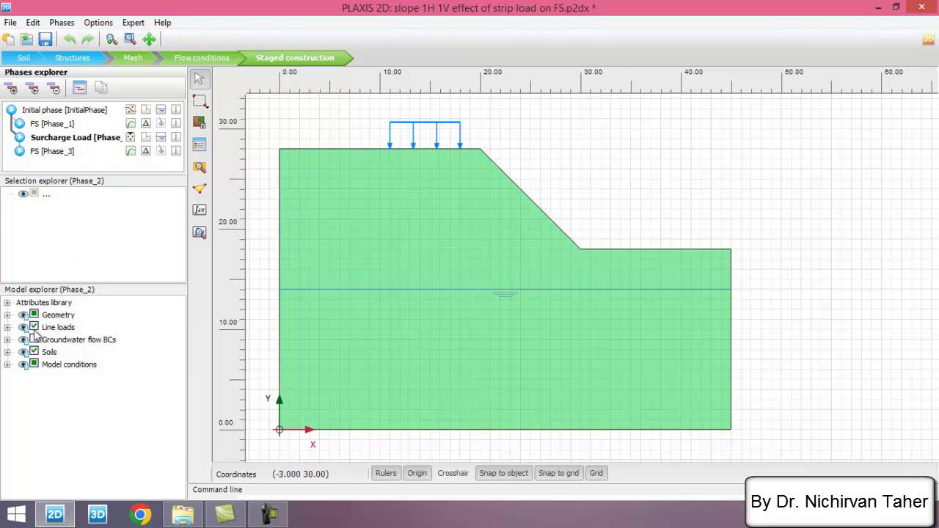
pyautogui.click(33, 328)
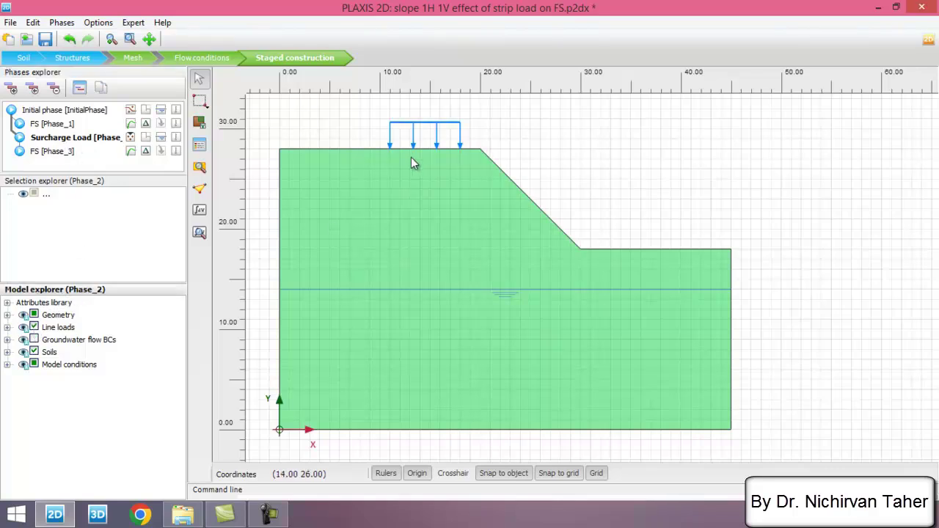
pyautogui.click(59, 152)
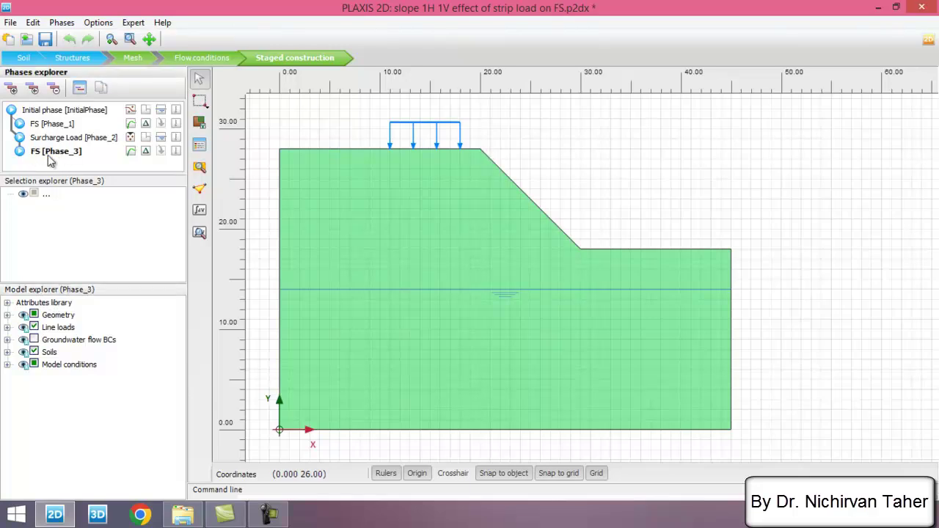
# In the Phases window, confirm FS [Phase_1] uses the Safety calculation type
pyautogui.click(79, 87)
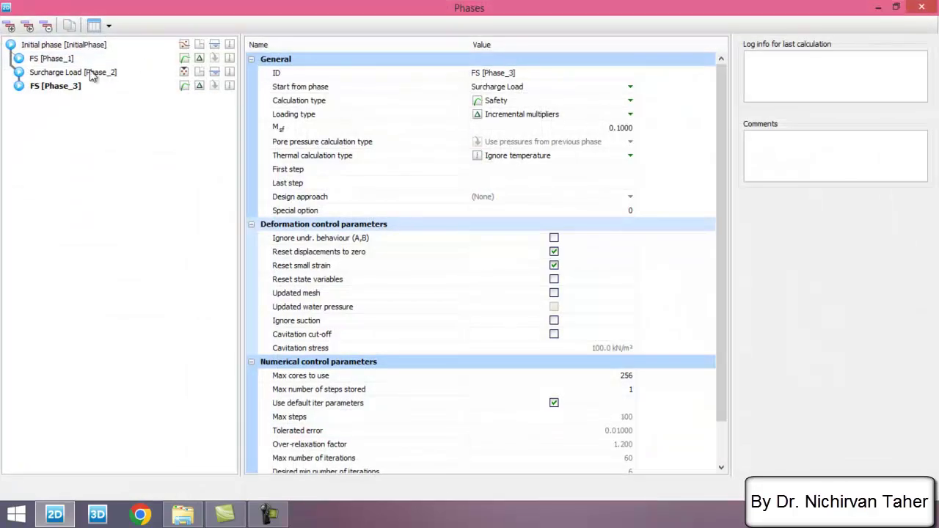
pyautogui.click(73, 46)
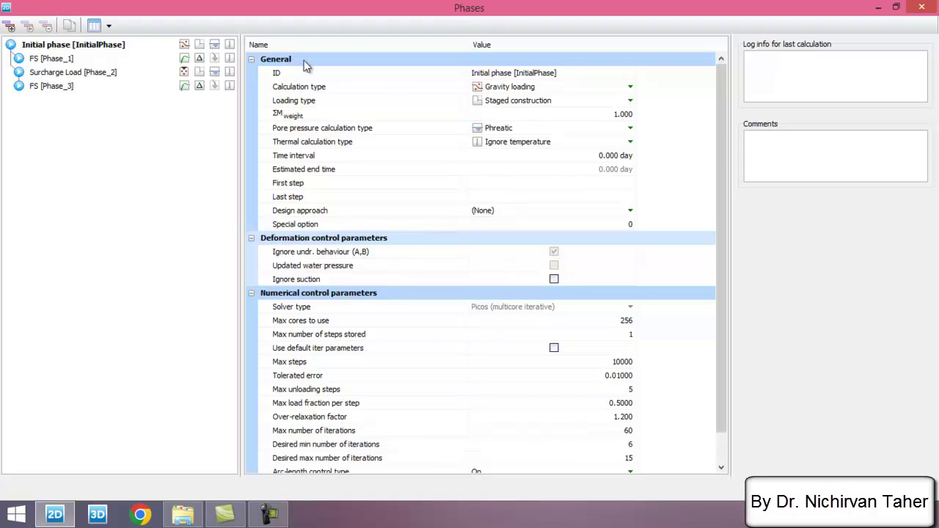
pyautogui.click(53, 60)
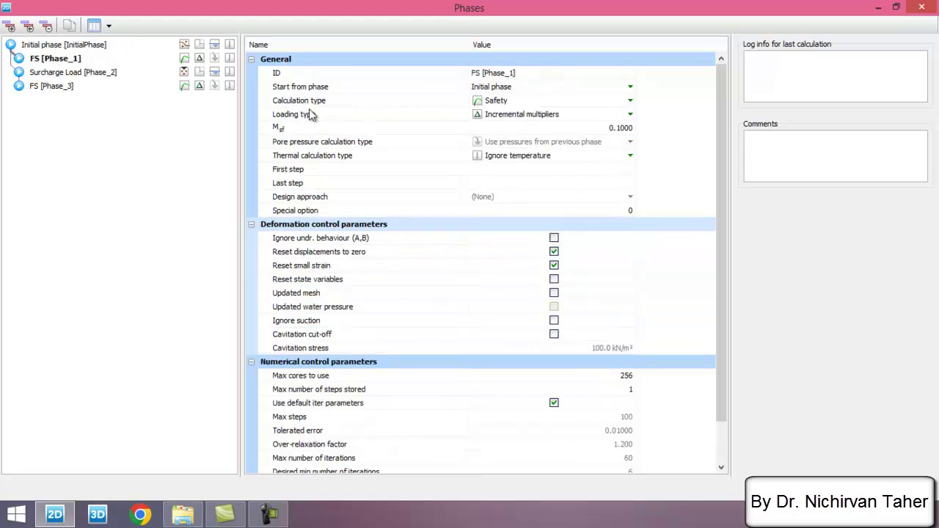
pyautogui.click(509, 101)
pyautogui.click(539, 102)
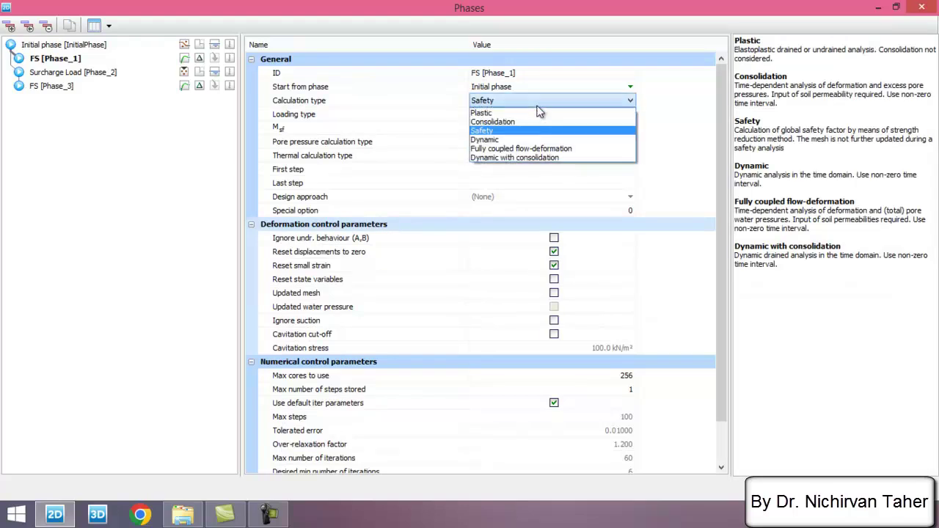
pyautogui.click(498, 131)
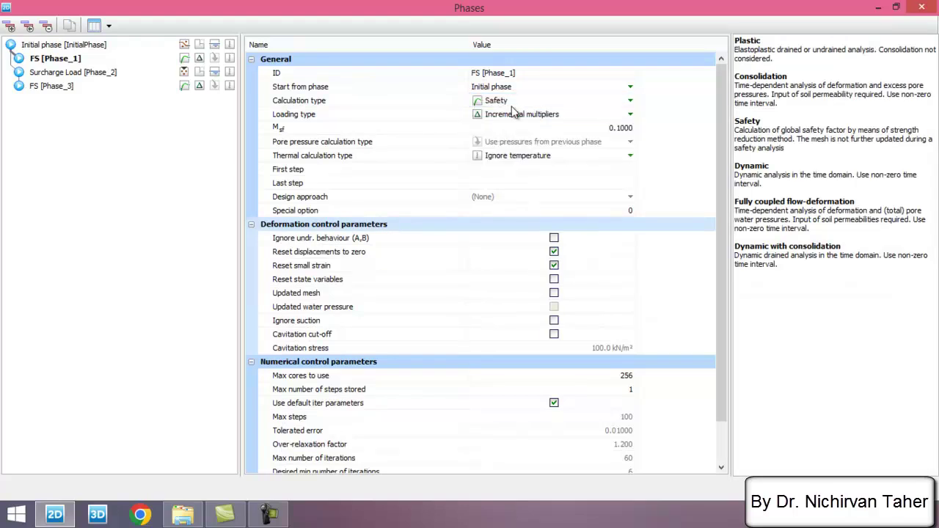
# Confirm Surcharge Load uses Plastic, check FS [Phase_3], and close the Phases window
pyautogui.click(58, 73)
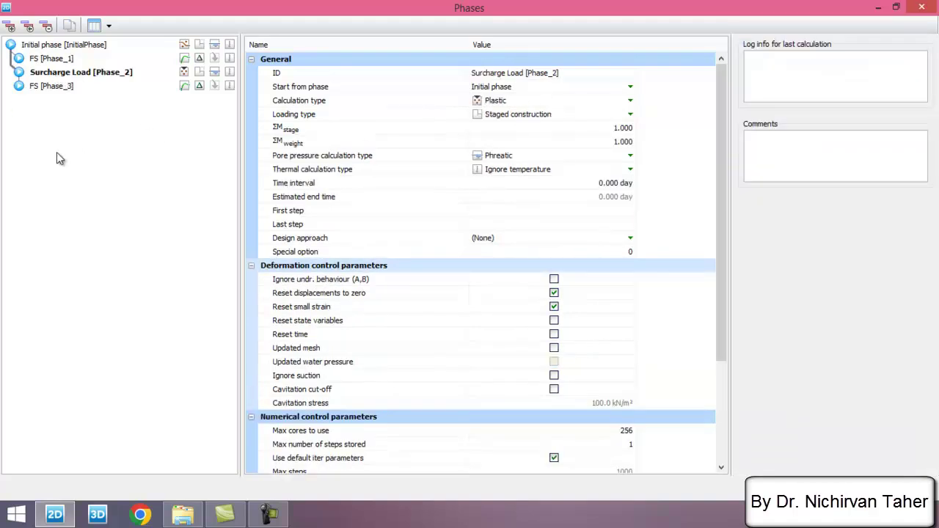
pyautogui.click(520, 102)
pyautogui.click(520, 102)
pyautogui.click(520, 102)
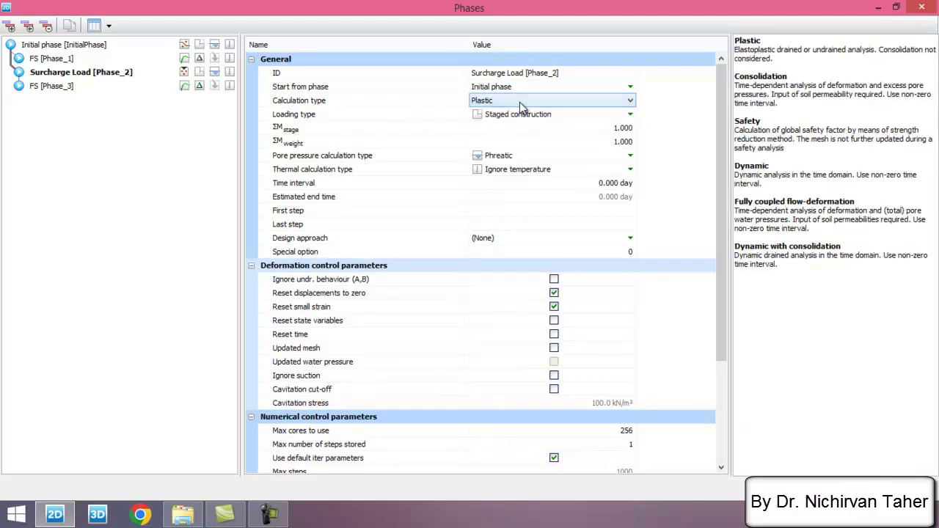
pyautogui.click(53, 87)
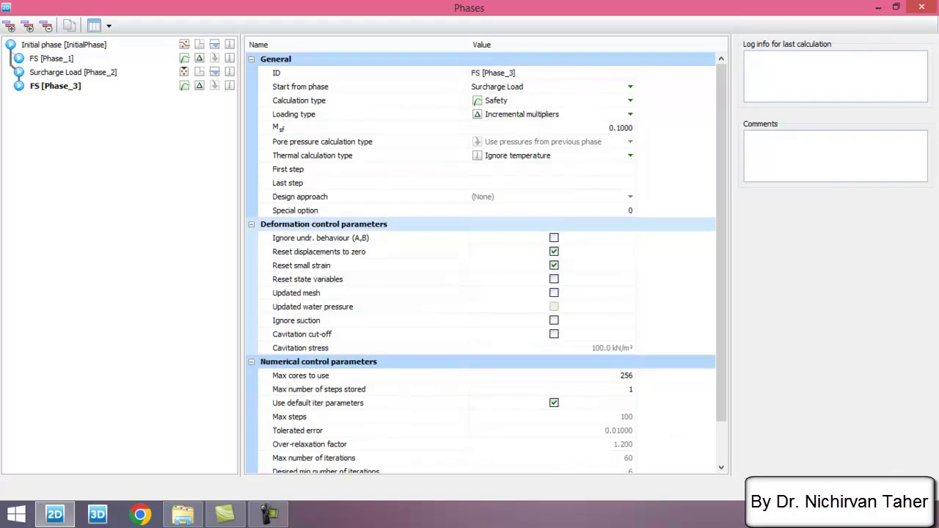
pyautogui.click(866, 490)
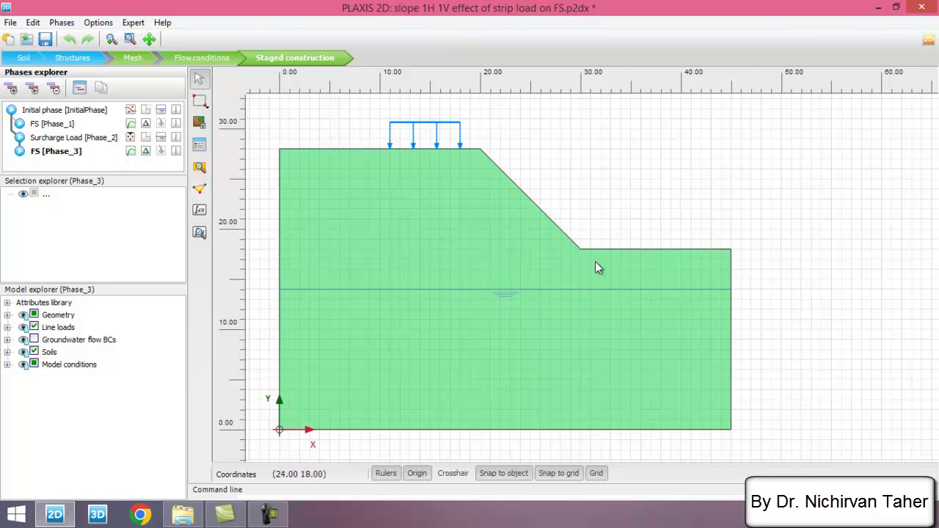
# Pick node 2747 at the slope toe (30, 18) as the curve point and update
pyautogui.click(199, 193)
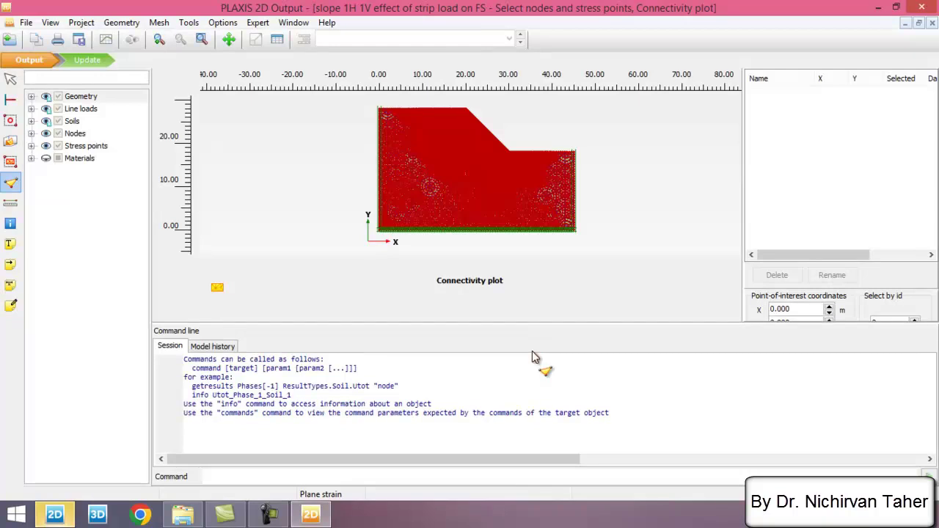
pyautogui.scroll(6, 550, 197)
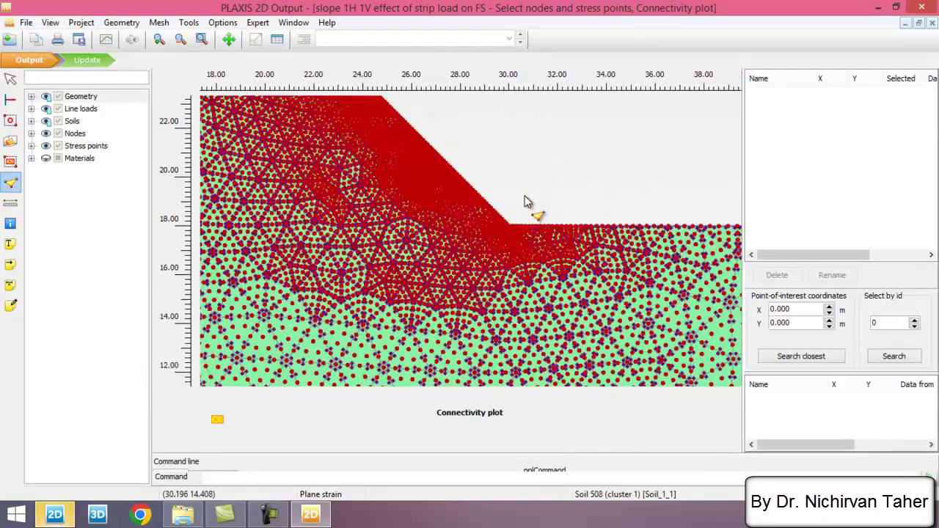
pyautogui.scroll(6, 525, 201)
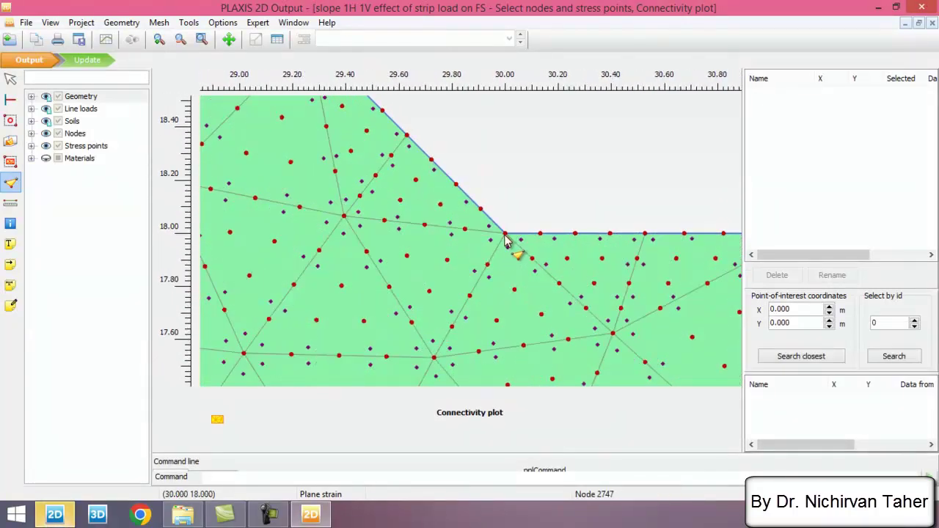
pyautogui.click(506, 237)
pyautogui.click(87, 61)
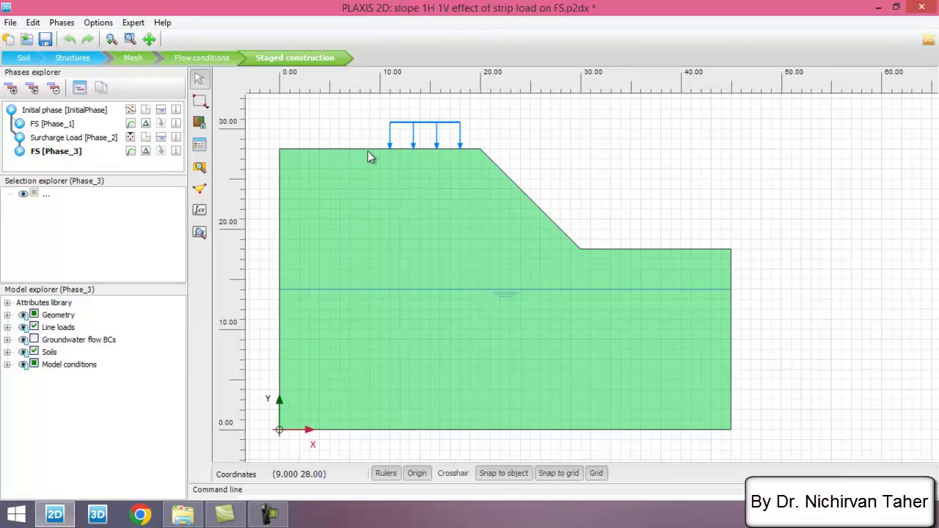
# Calculate all four phases and save the project once they complete
pyautogui.click(199, 213)
pyautogui.click(45, 39)
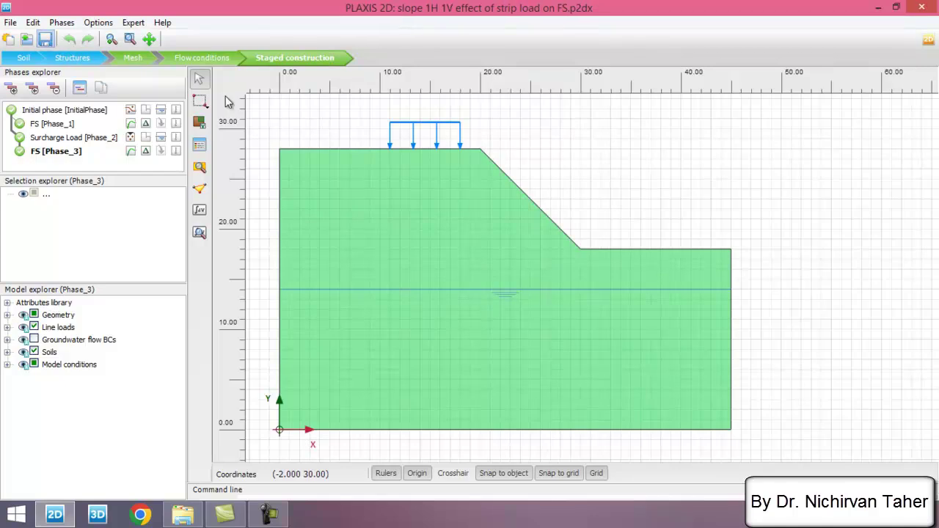
# Open the deformed mesh results and switch from FS [Phase_3] to FS [Phase_1] step 101
pyautogui.click(199, 235)
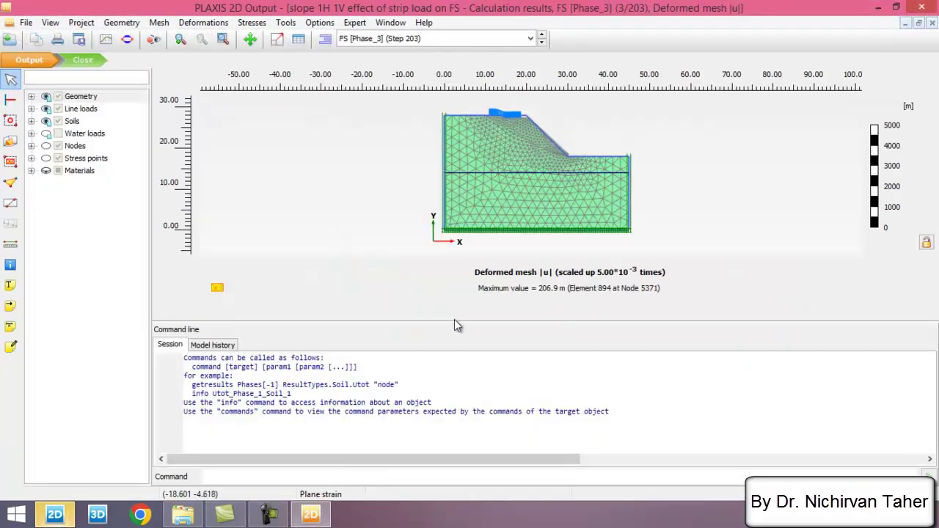
pyautogui.moveTo(455, 322); pyautogui.dragTo(397, 476)
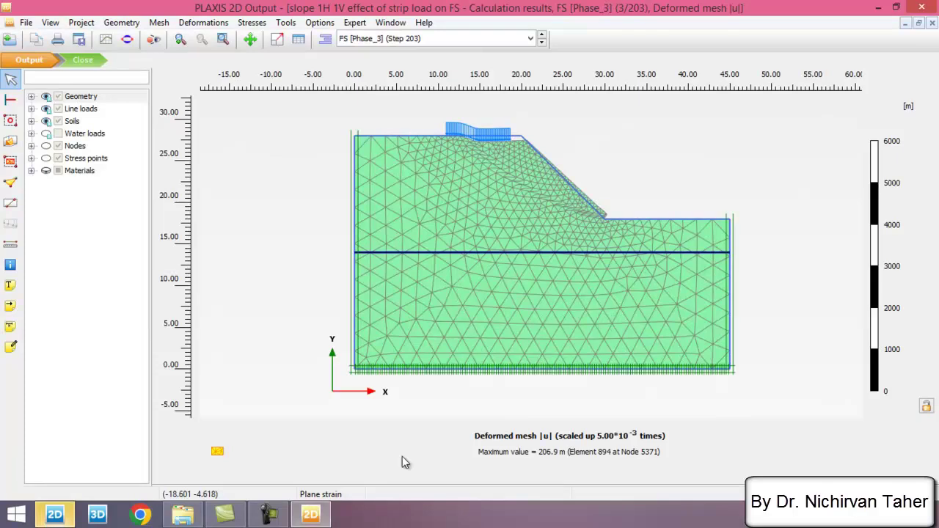
pyautogui.click(251, 39)
pyautogui.moveTo(319, 199); pyautogui.dragTo(303, 199)
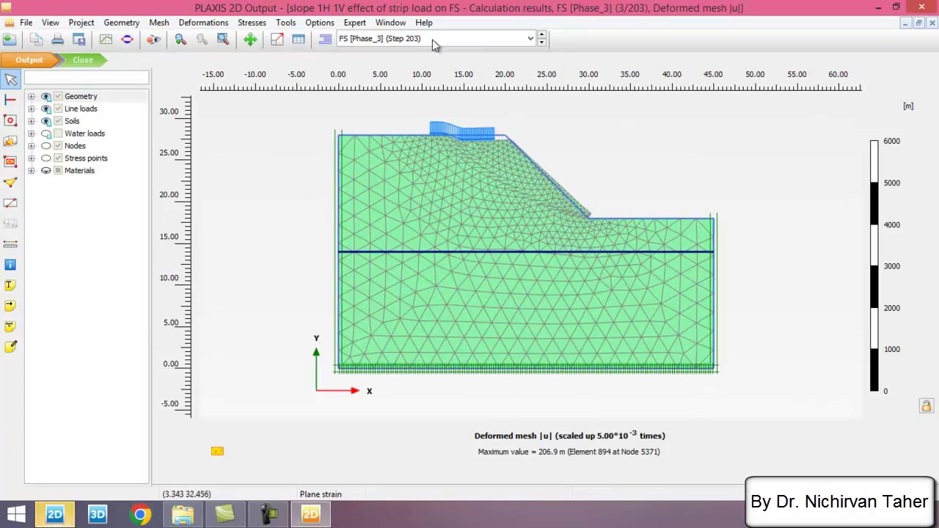
pyautogui.click(496, 40)
pyautogui.click(398, 93)
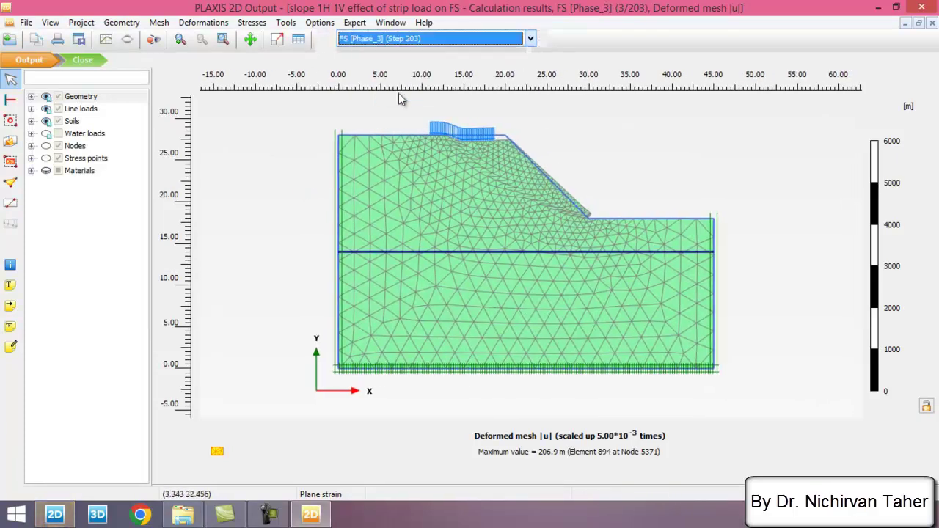
pyautogui.scroll(1, 579, 156)
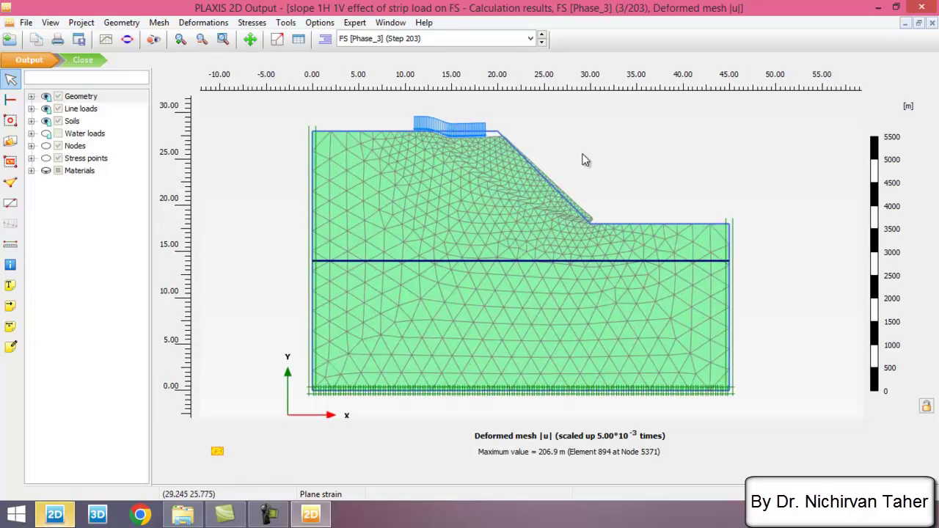
pyautogui.click(514, 40)
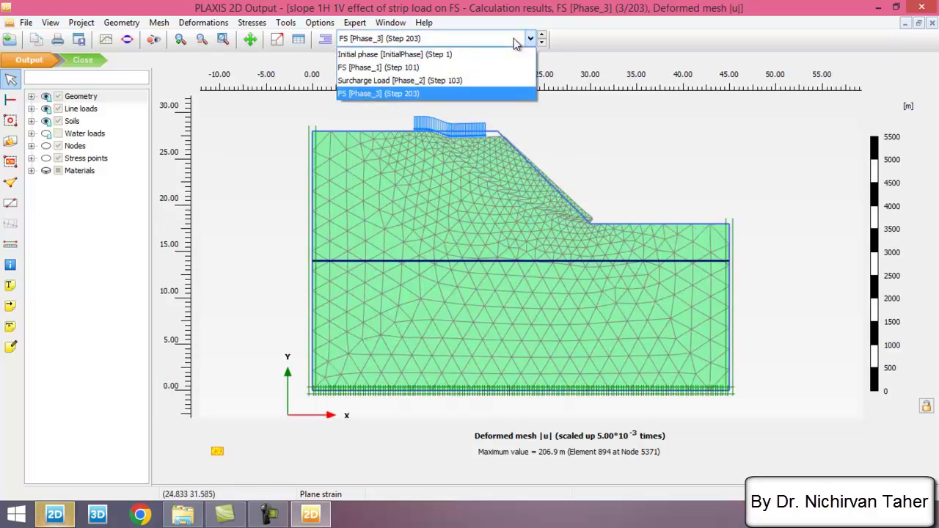
pyautogui.click(412, 67)
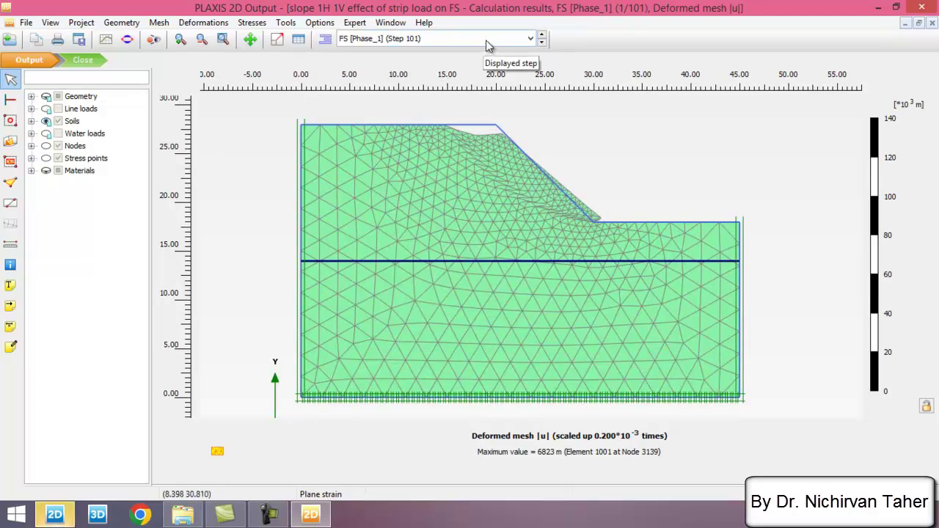
# Plot incremental deviatoric strain and display FS [Phase_3] step 203, showing the slip band
pyautogui.click(216, 26)
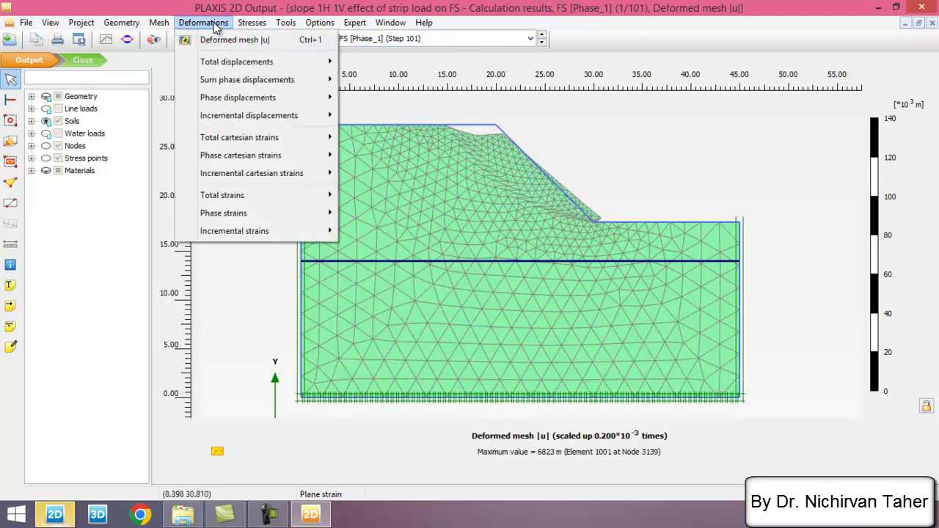
pyautogui.moveTo(258, 119)
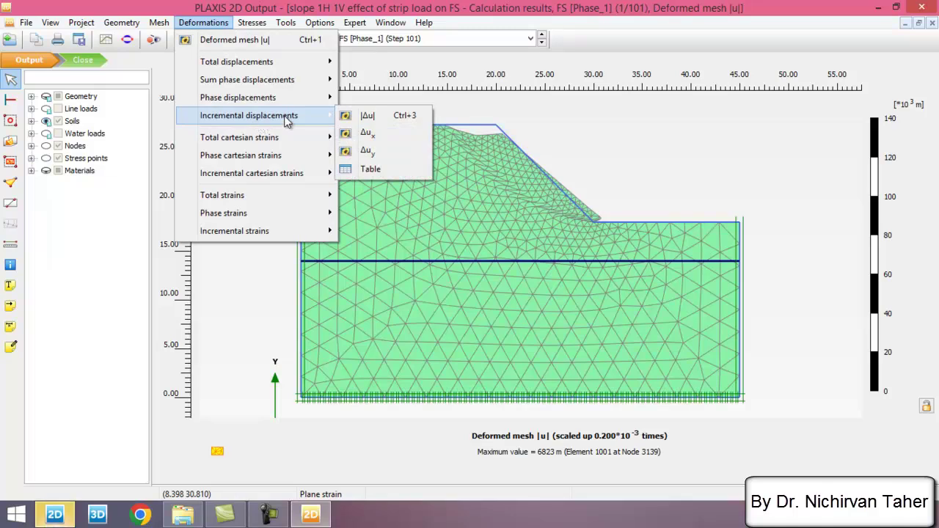
pyautogui.moveTo(305, 237)
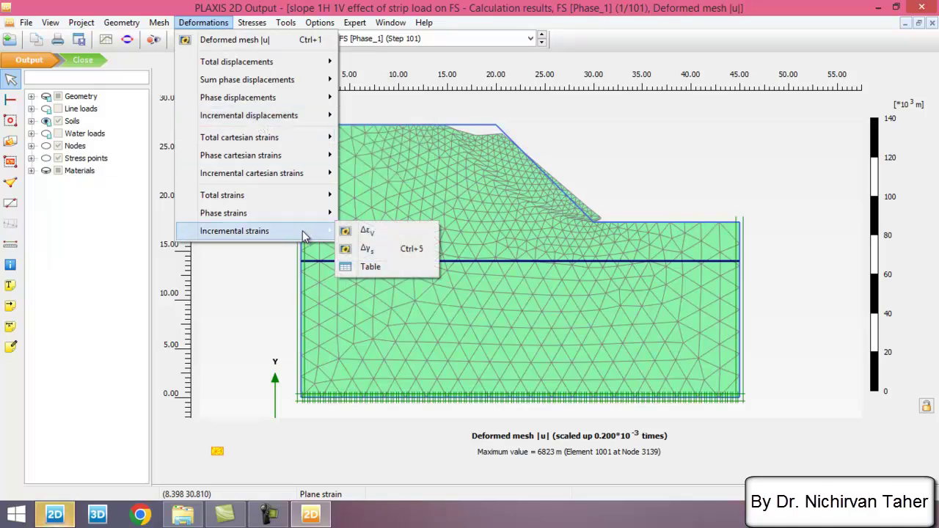
pyautogui.click(371, 249)
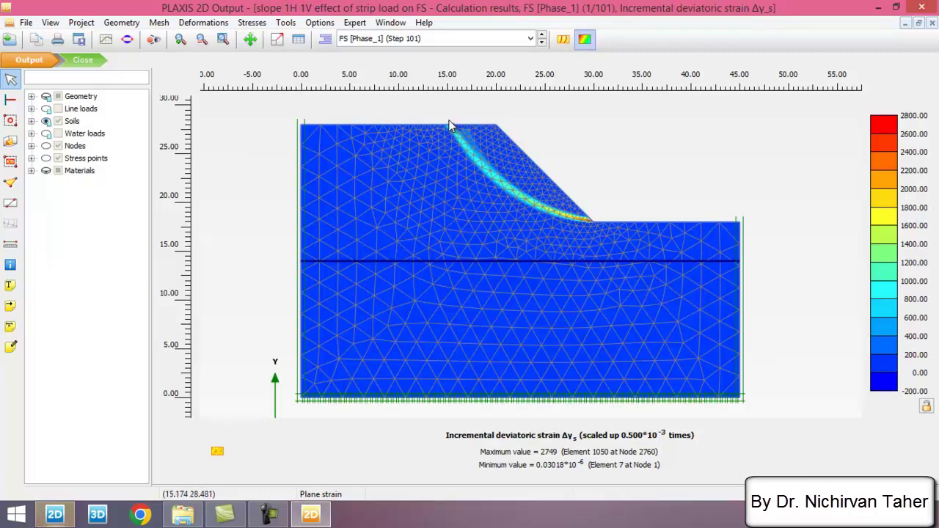
pyautogui.click(527, 37)
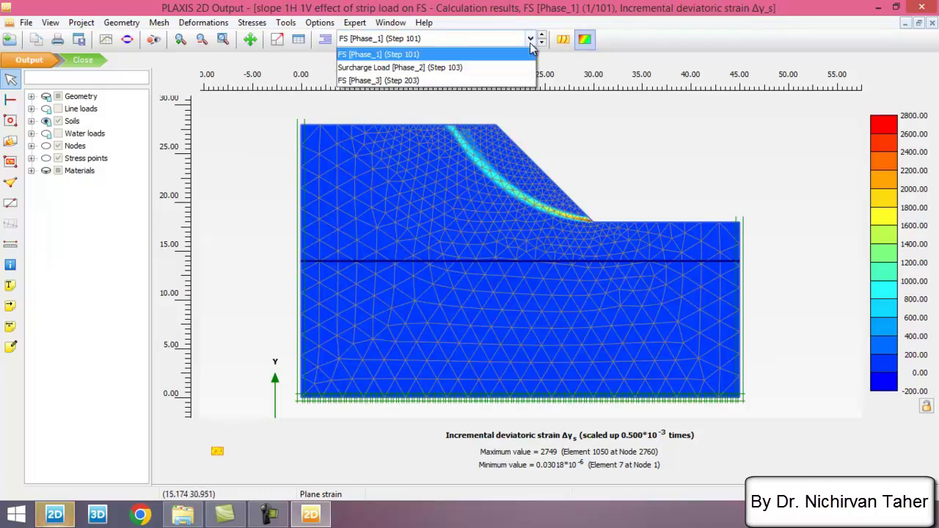
pyautogui.click(528, 43)
pyautogui.click(527, 41)
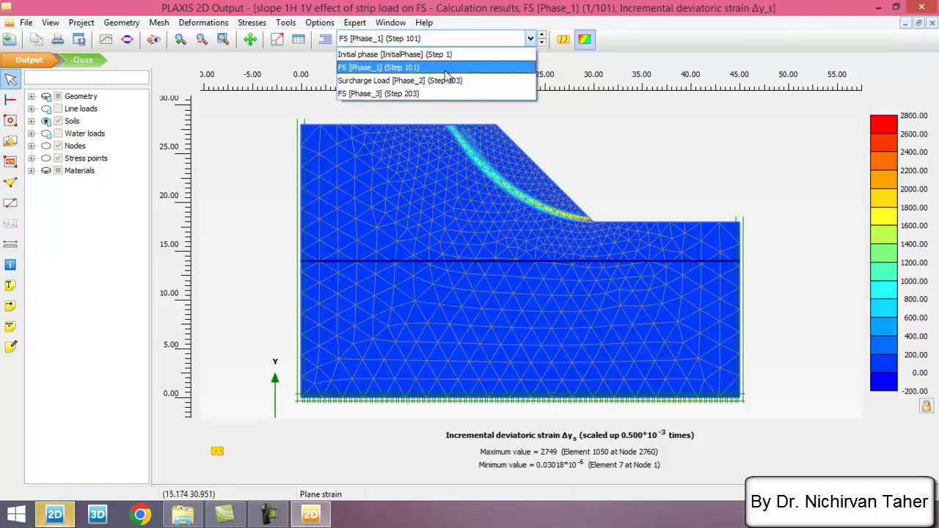
pyautogui.click(380, 94)
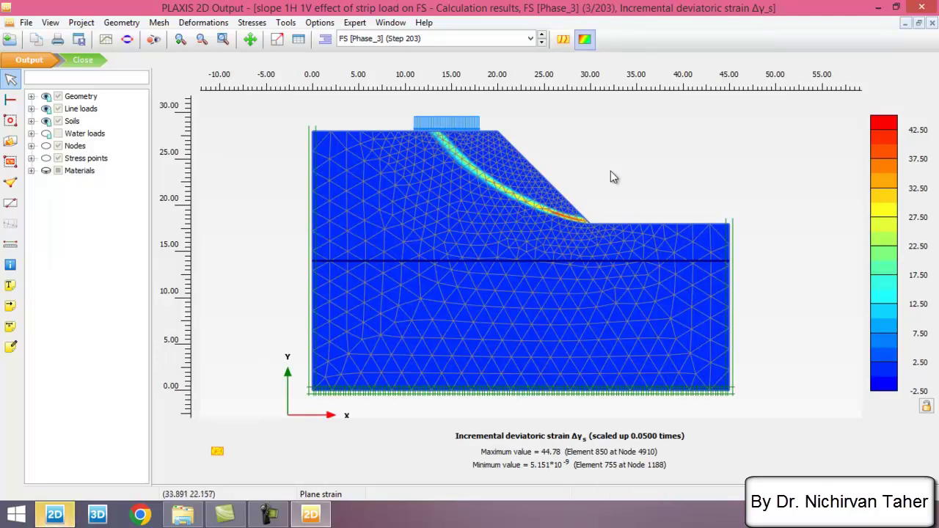
pyautogui.scroll(-1, 611, 171)
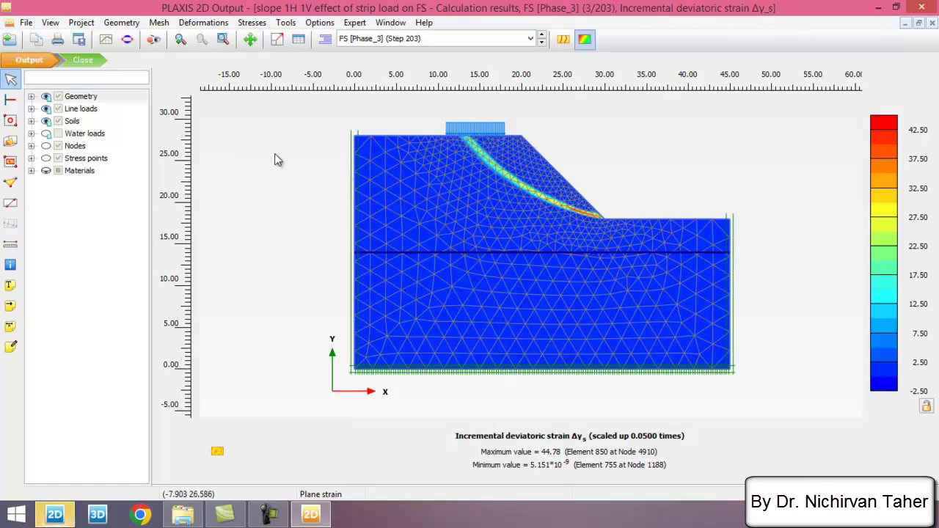
# Create Chart 1 with Node 2747 total displacement |u| on X and ΣMsf on Y
pyautogui.click(106, 42)
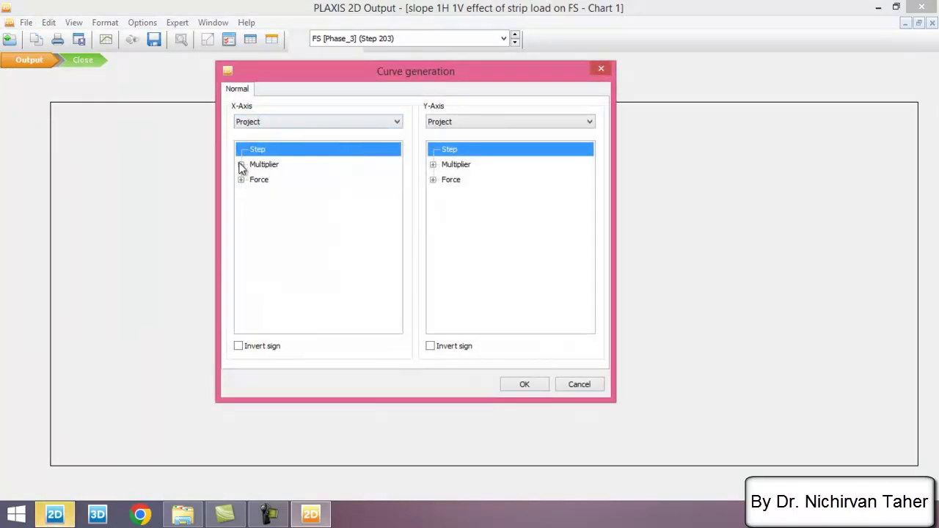
pyautogui.click(264, 122)
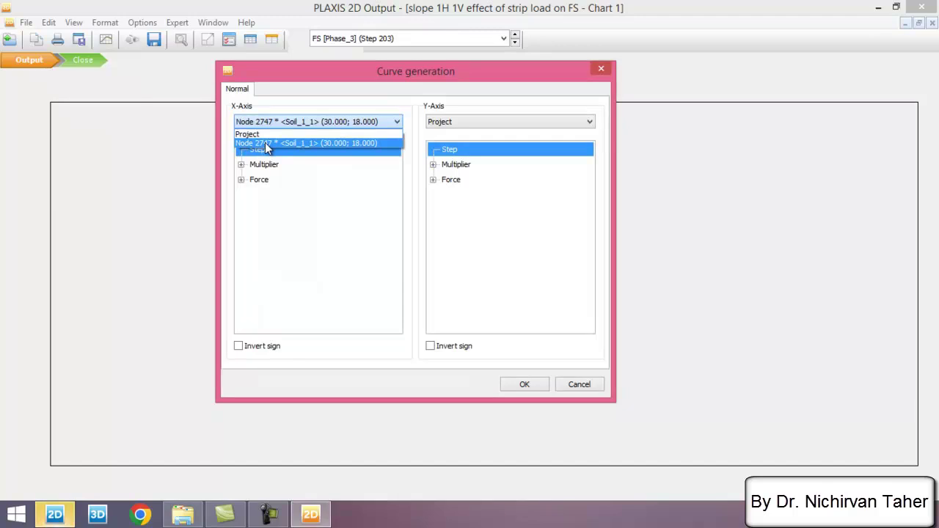
pyautogui.click(265, 142)
pyautogui.click(240, 150)
pyautogui.click(253, 165)
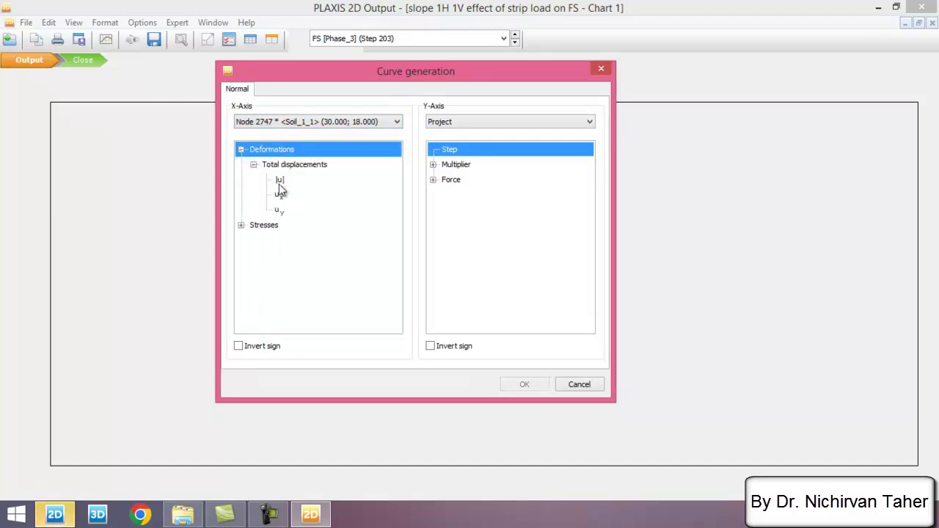
pyautogui.click(280, 179)
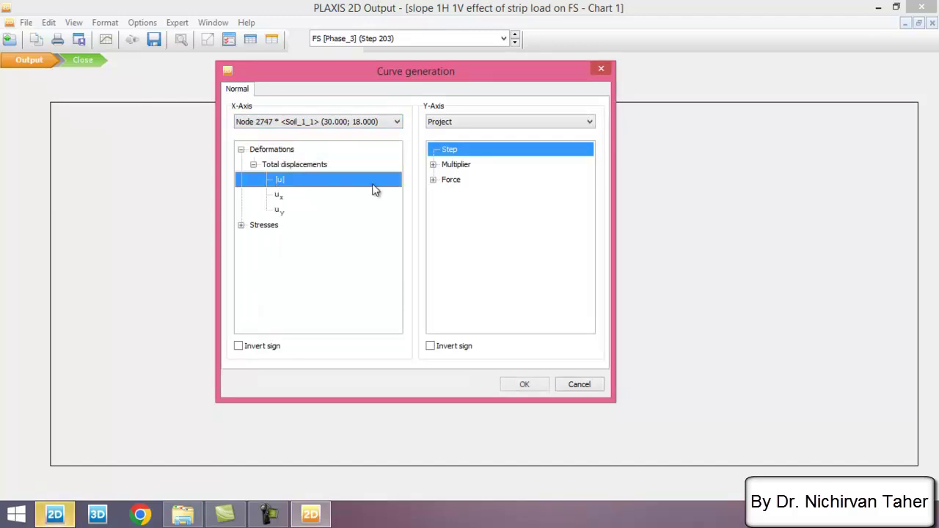
pyautogui.click(433, 165)
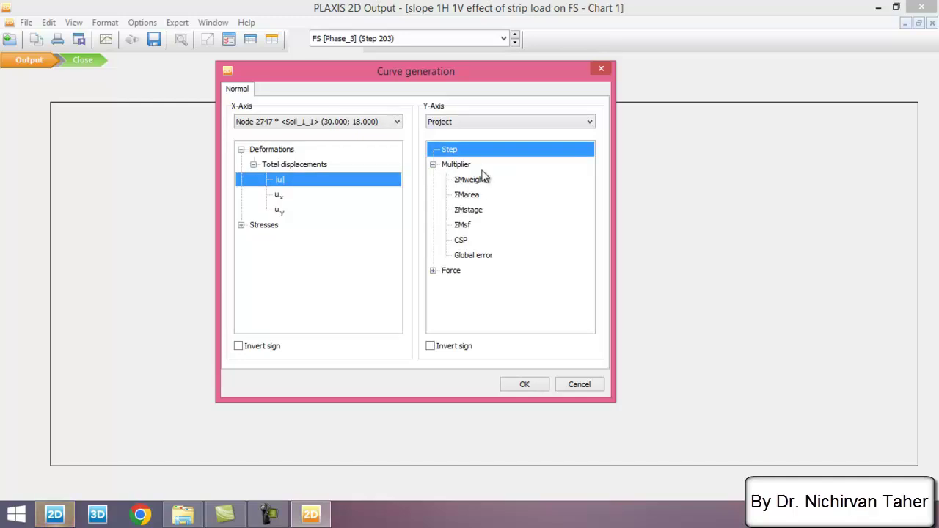
pyautogui.click(468, 227)
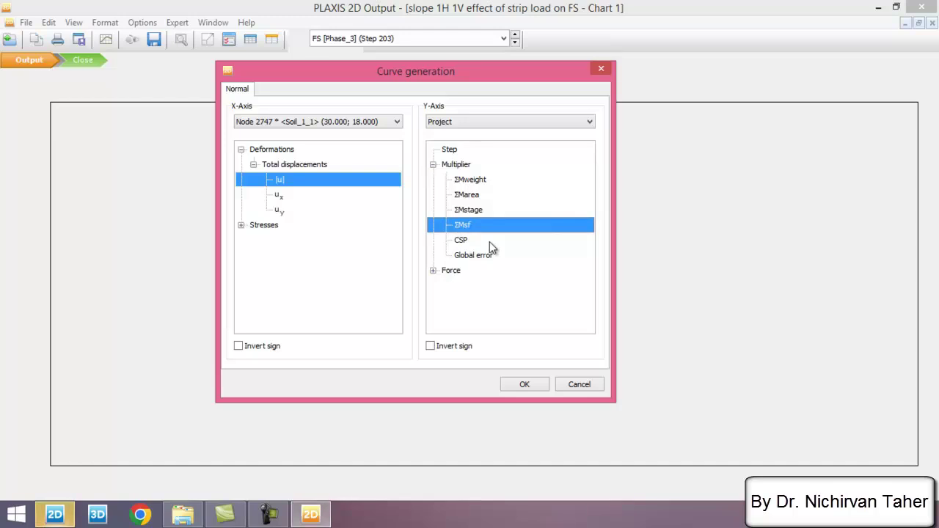
pyautogui.click(523, 384)
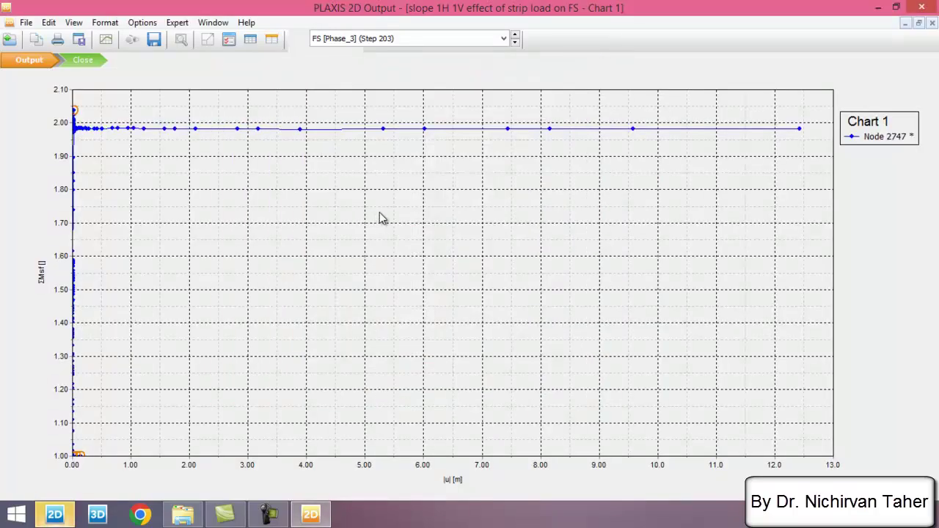
# Limit the Node 2747 curve to FS [Phase_1] only via the chart's phase settings
pyautogui.rightClick(460, 189)
pyautogui.click(502, 263)
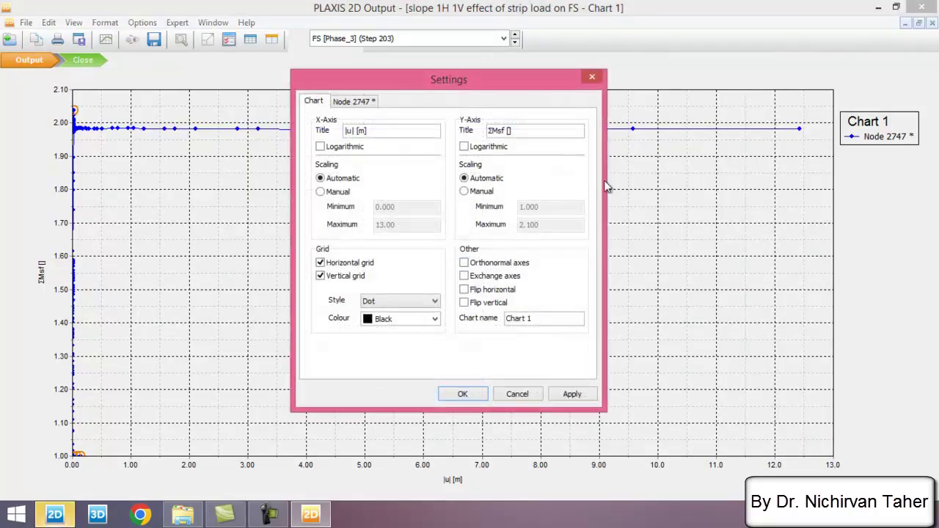
pyautogui.click(363, 103)
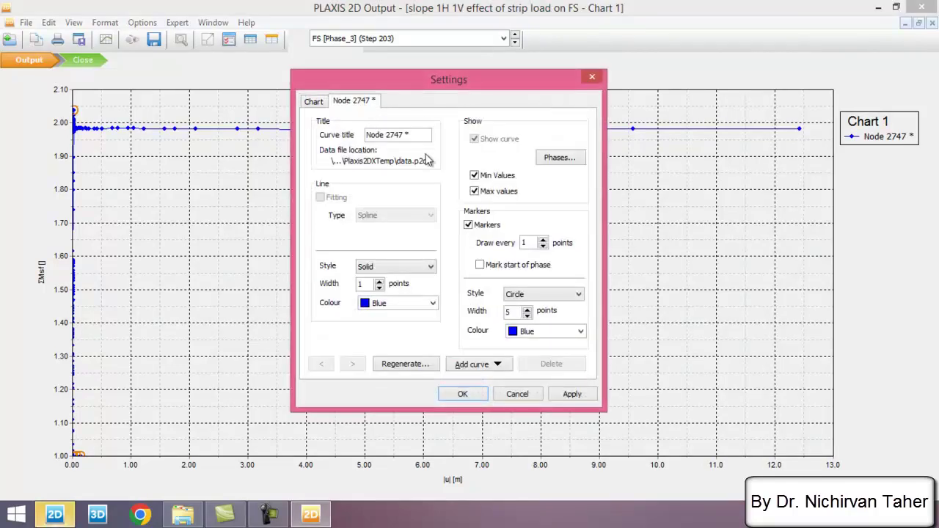
pyautogui.click(567, 160)
pyautogui.click(343, 152)
pyautogui.click(343, 143)
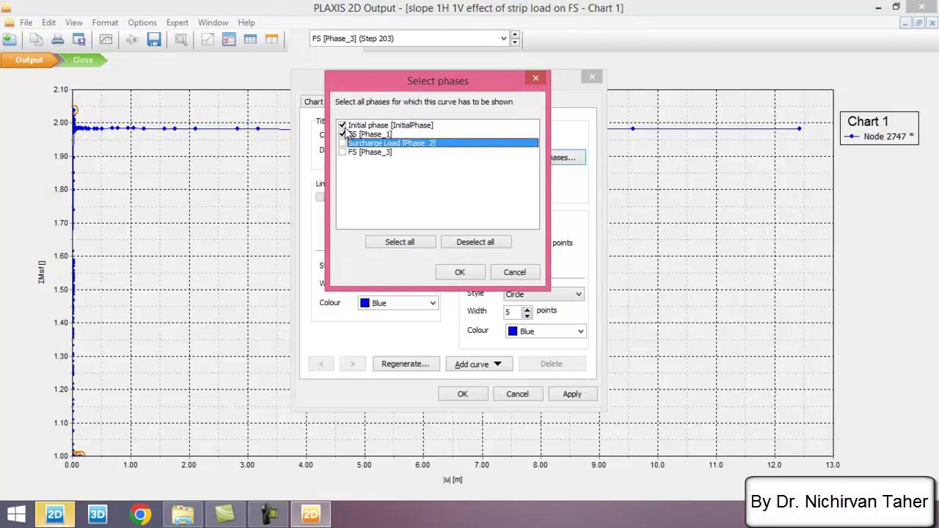
pyautogui.click(343, 126)
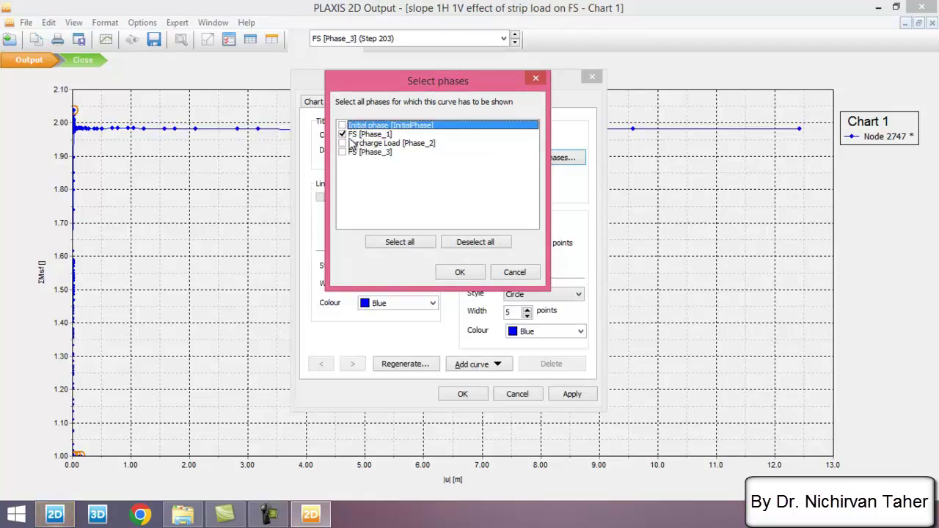
pyautogui.click(461, 273)
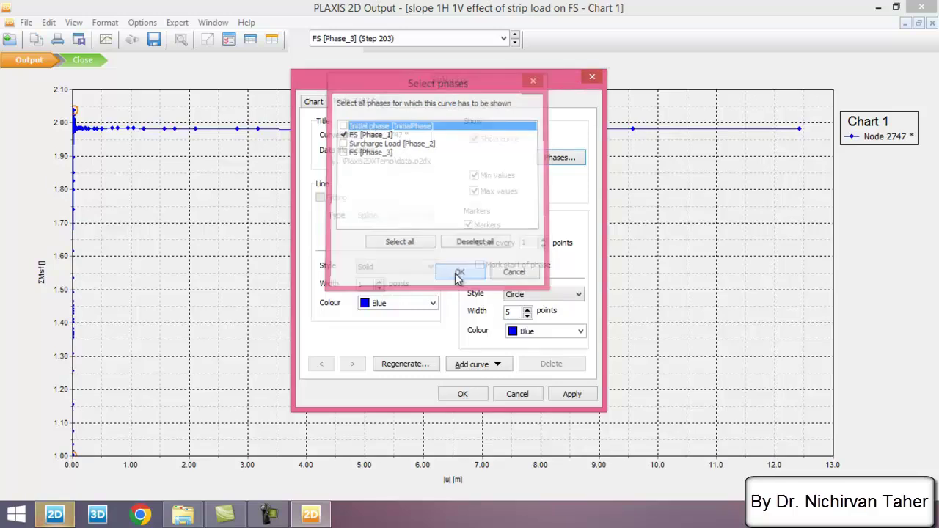
pyautogui.click(464, 397)
pyautogui.moveTo(636, 136)
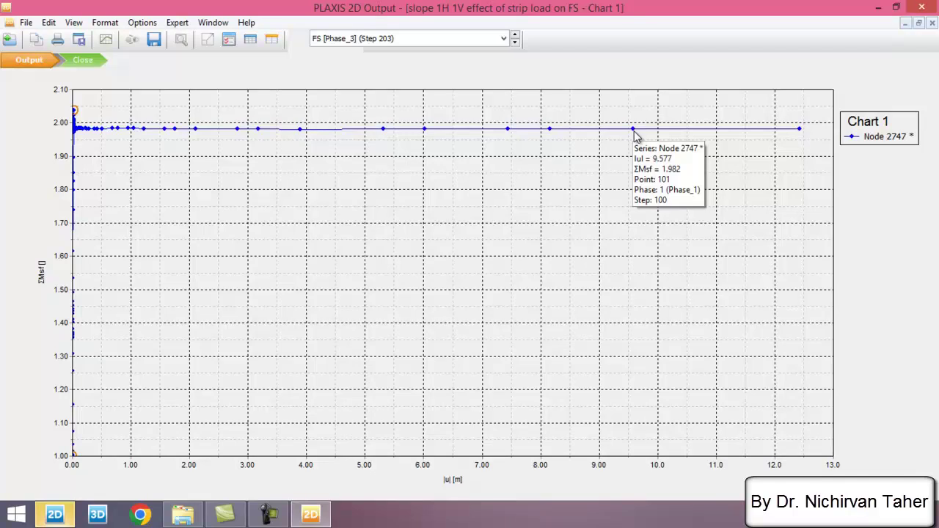
# Switch the curve's phase selection to FS [Phase_3] only, levelling ΣMsf near 1.586
pyautogui.rightClick(491, 192)
pyautogui.click(532, 260)
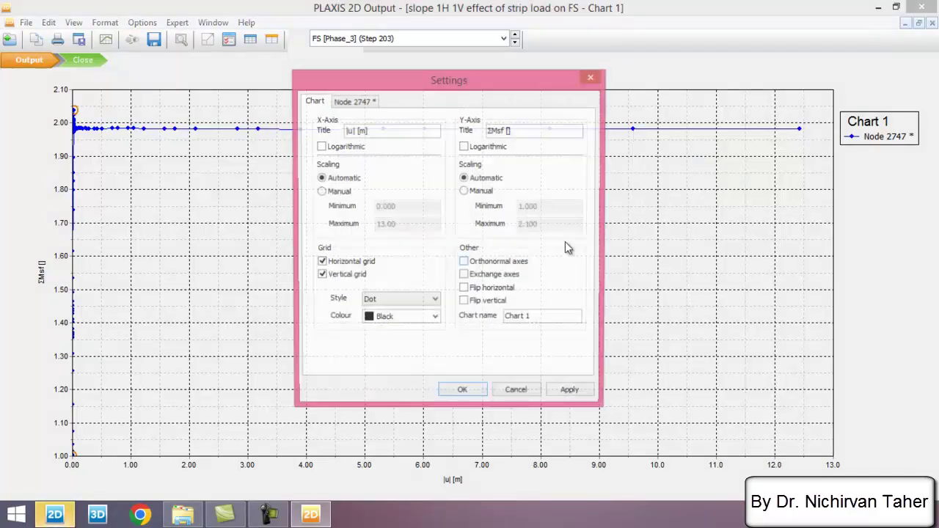
pyautogui.click(353, 100)
pyautogui.click(576, 158)
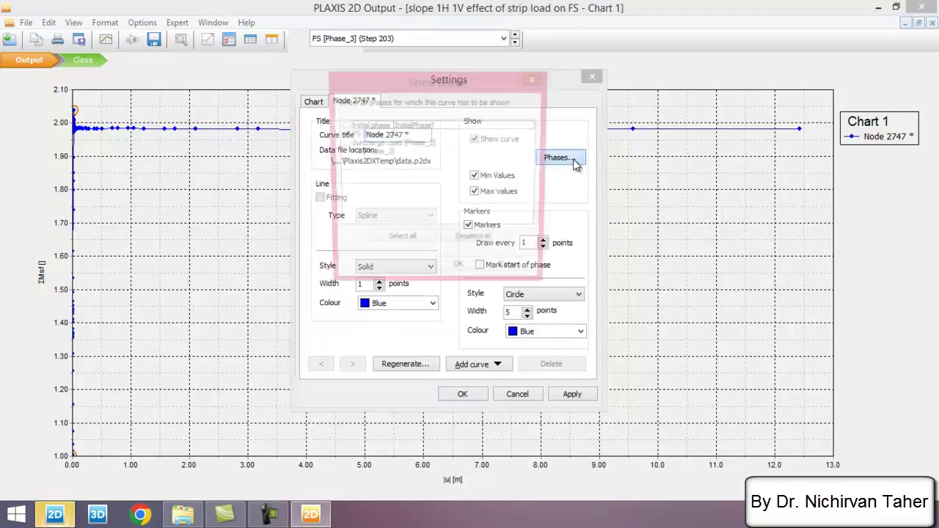
pyautogui.click(344, 152)
pyautogui.click(343, 136)
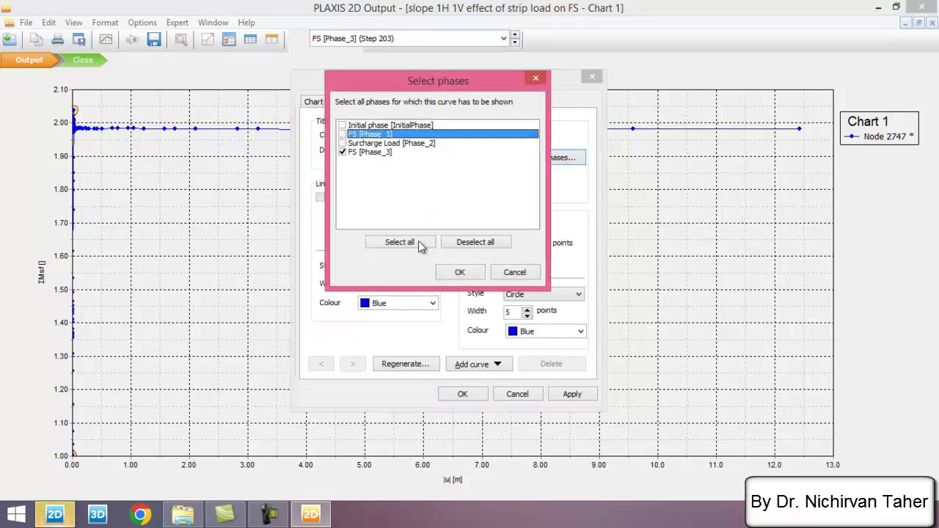
pyautogui.click(463, 272)
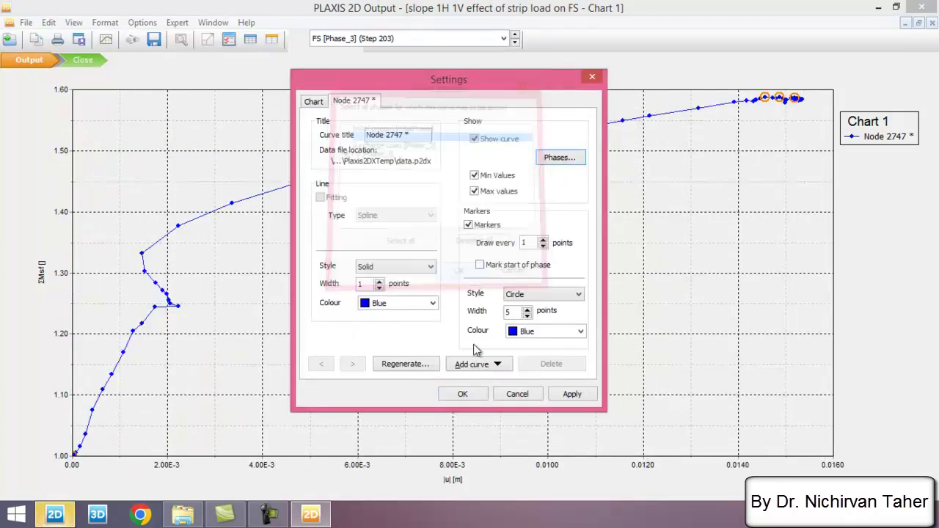
pyautogui.click(470, 396)
pyautogui.moveTo(797, 102)
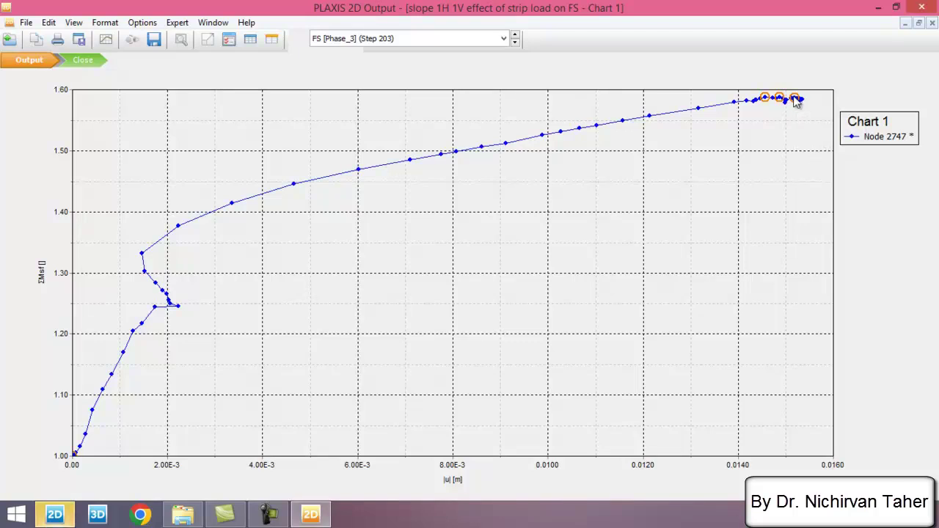
# Check the reached safety factors in phase settings: 1.982 for FS [Phase_1] and 1.584 for FS [Phase_3]
pyautogui.click(54, 514)
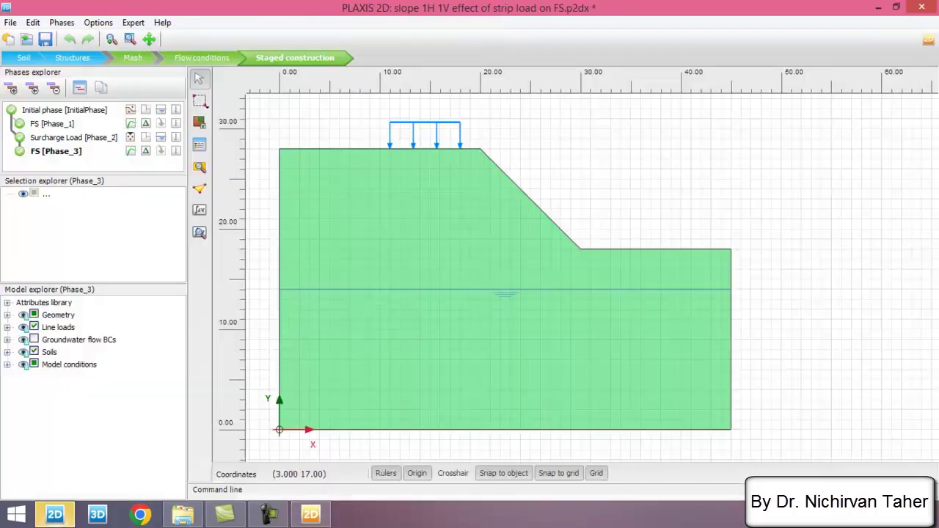
pyautogui.click(63, 126)
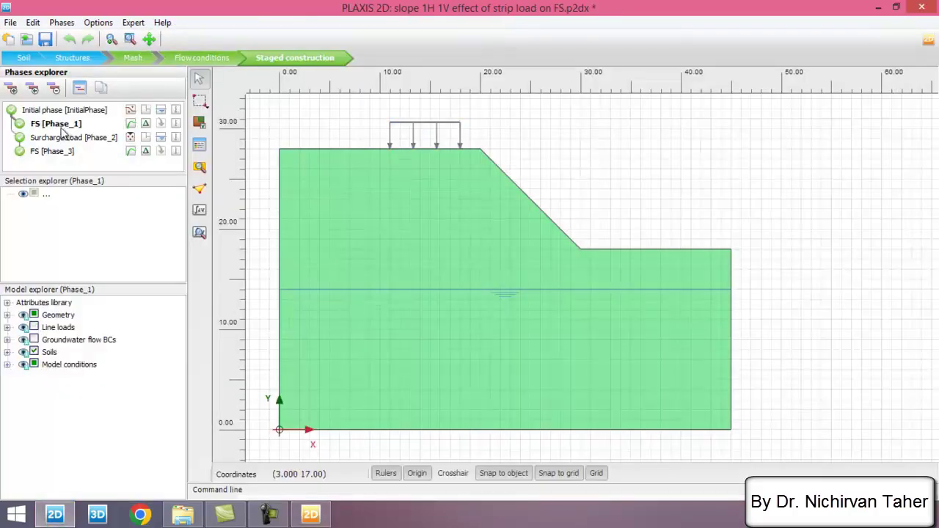
pyautogui.click(79, 89)
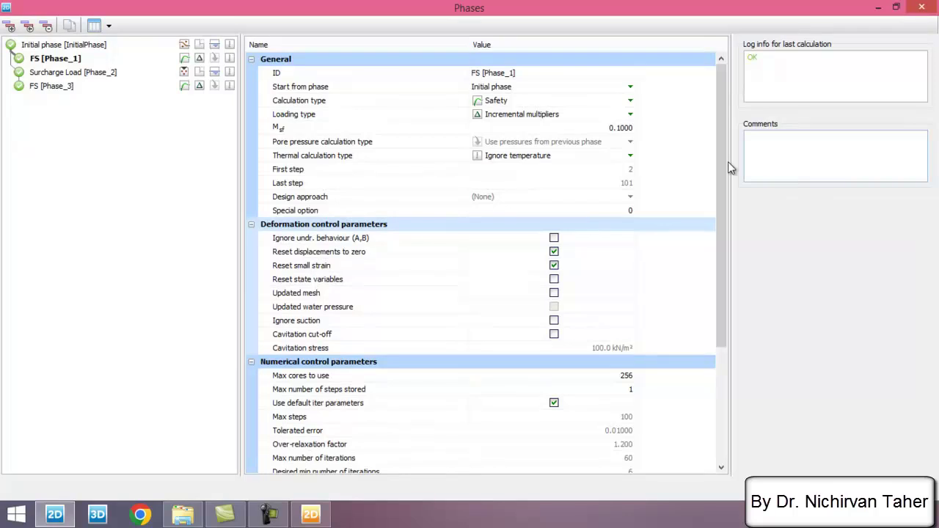
pyautogui.moveTo(721, 166); pyautogui.dragTo(734, 320)
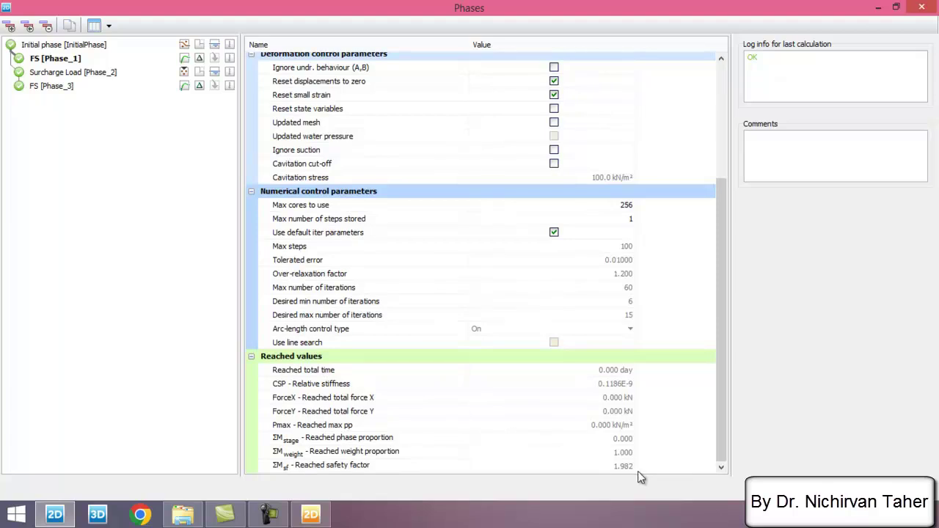
pyautogui.click(50, 87)
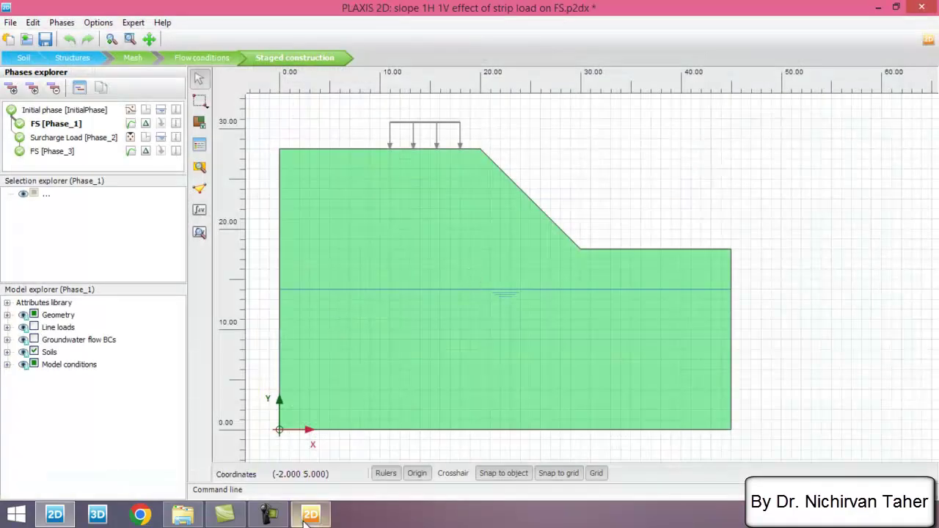
# Close the PLAXIS Output window, saving the changes to Chart 1
pyautogui.click(311, 514)
pyautogui.click(920, 9)
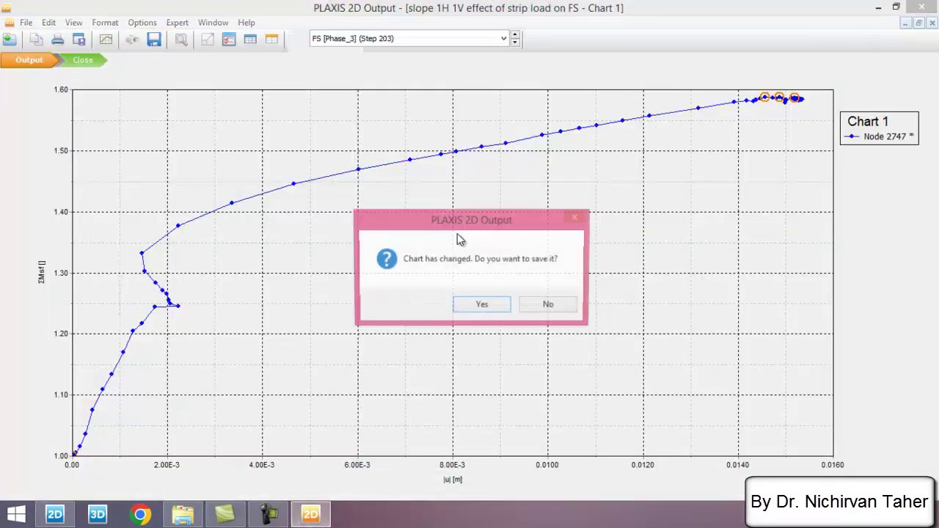
pyautogui.click(475, 305)
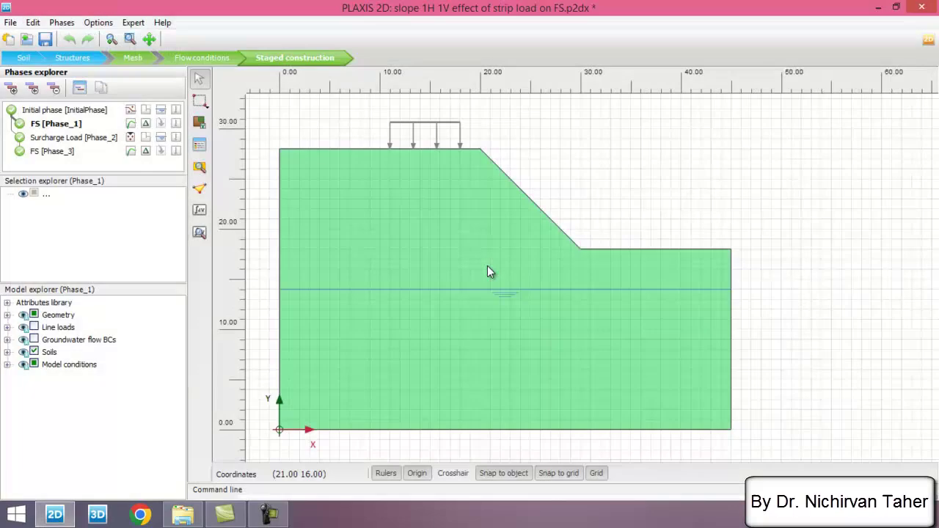